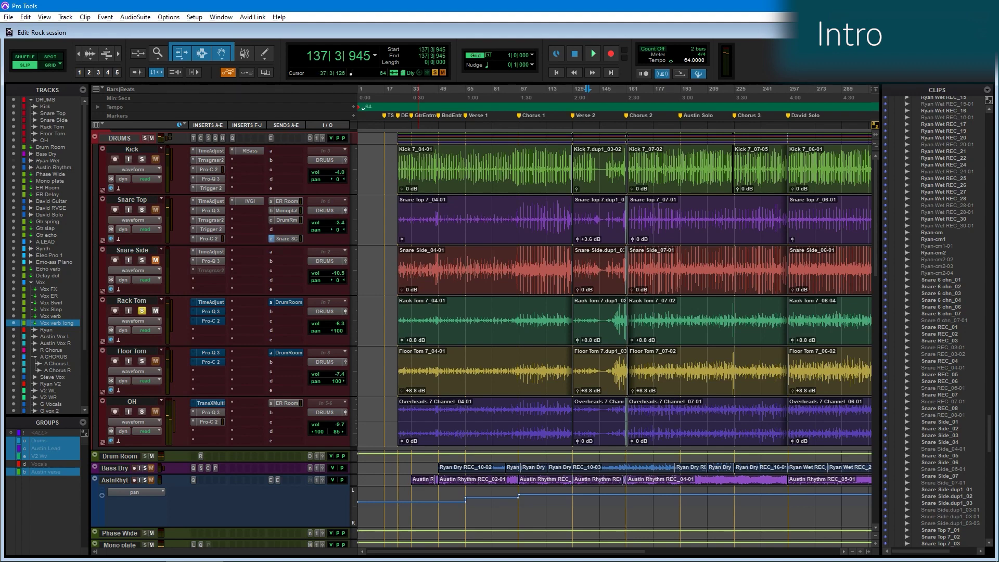
Open the Pro Tools Shortcuts Guide (2021.3) PDF from the Help menu
left_click(281, 18)
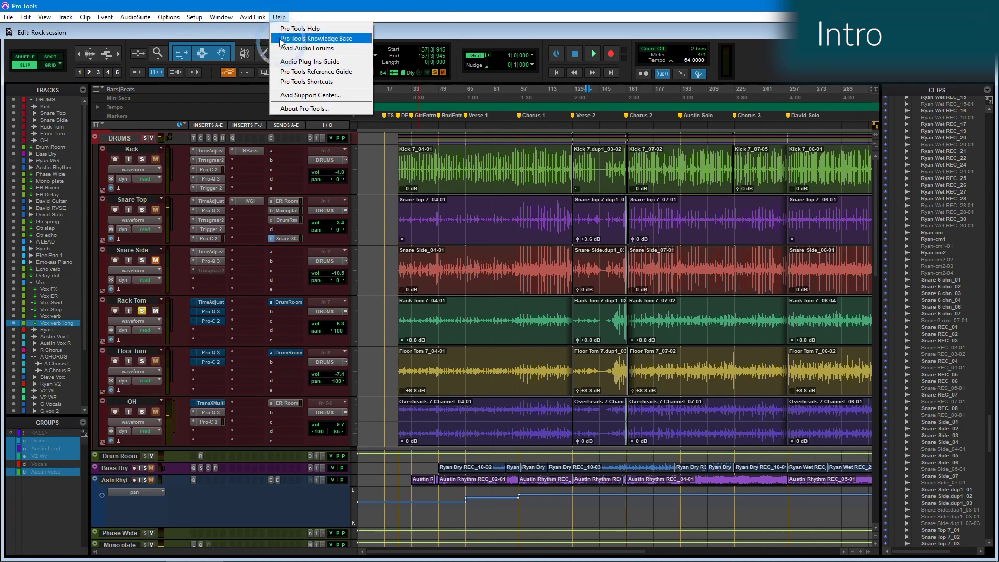
left_click(332, 82)
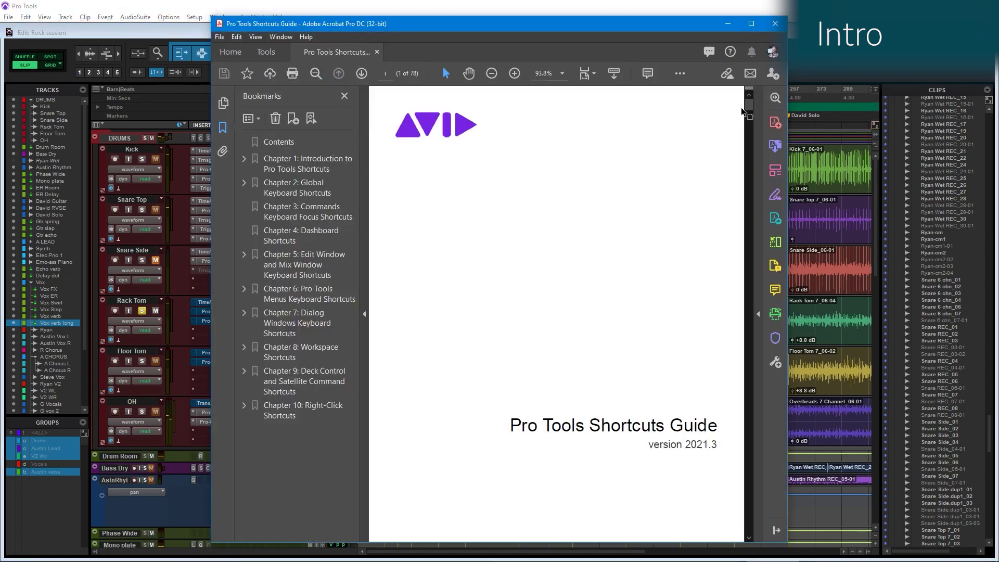
Scroll the shortcuts guide to Chapter 3's Commands Keyboard Focus shortcut tables
left_click_drag(748, 109, 751, 157)
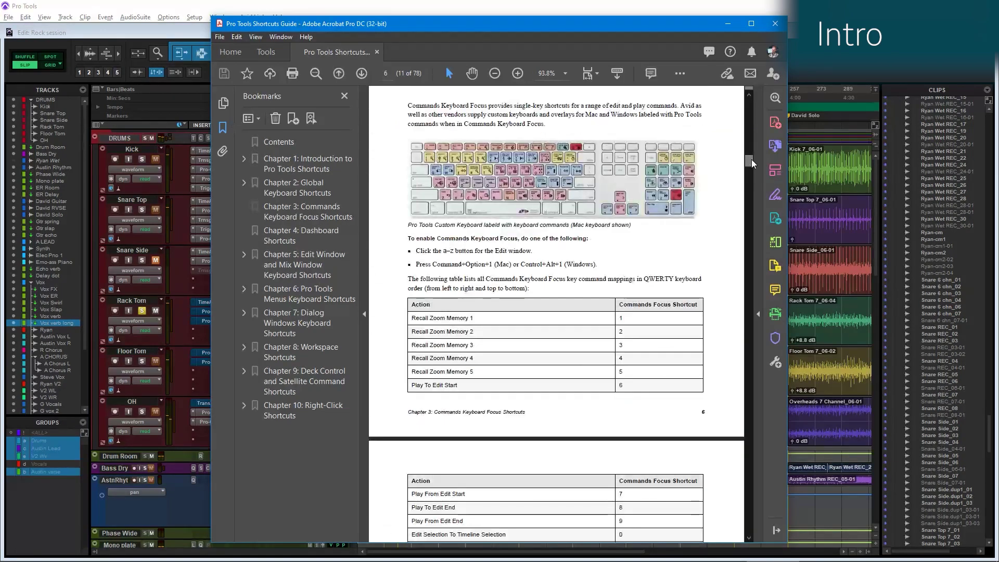
scroll(736, 209, "up", 3)
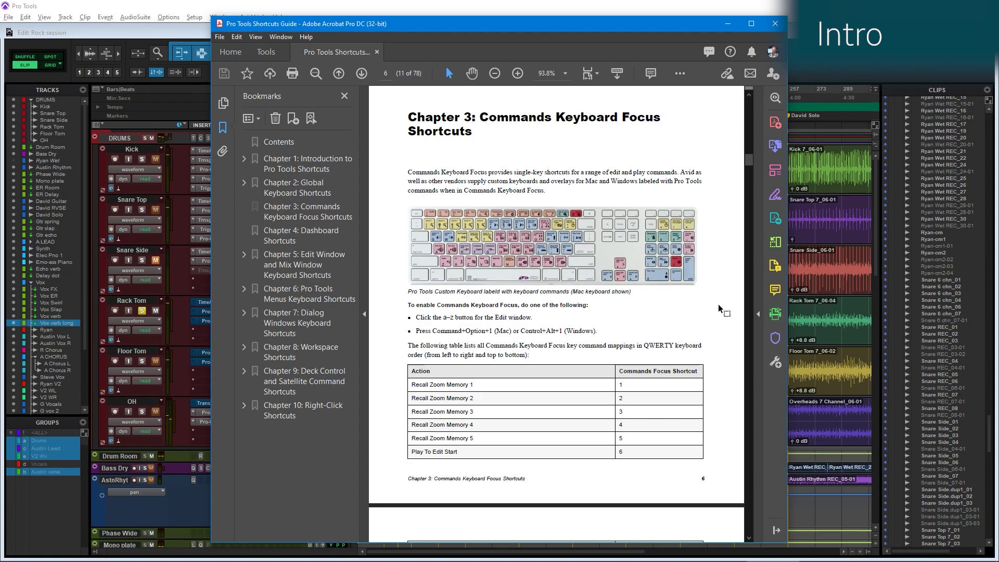
scroll(723, 296, "down", 3)
scroll(723, 309, "down", 5)
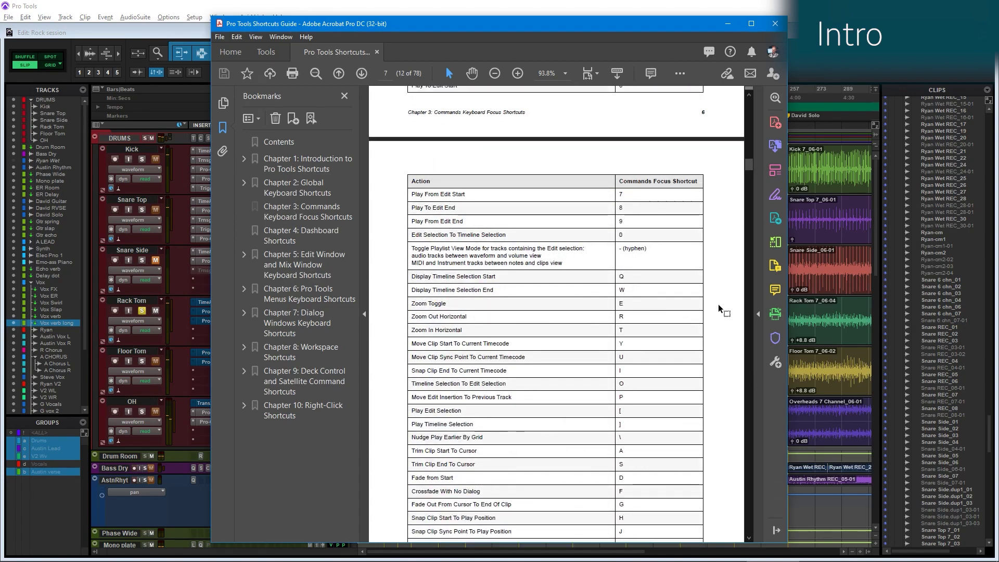
scroll(721, 309, "down", 5)
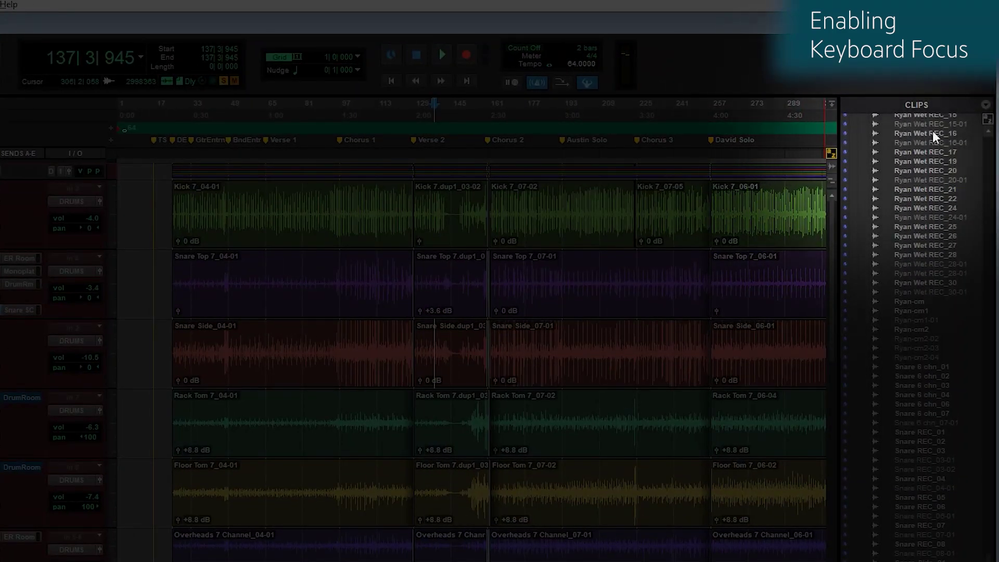
Toggle the a–z focus buttons of the Clips and Groups lists, then the Edit window's
left_click(987, 120)
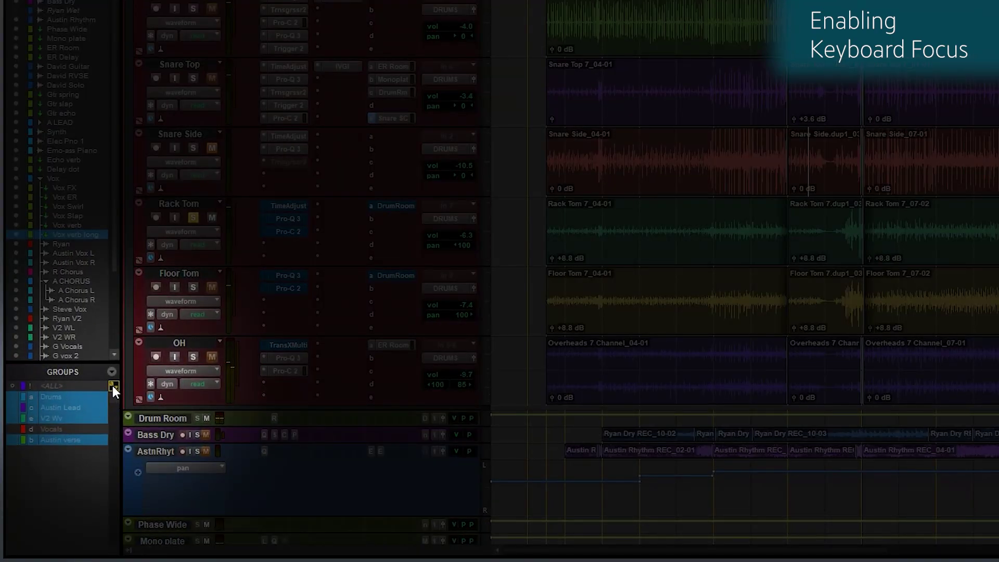
left_click(112, 385)
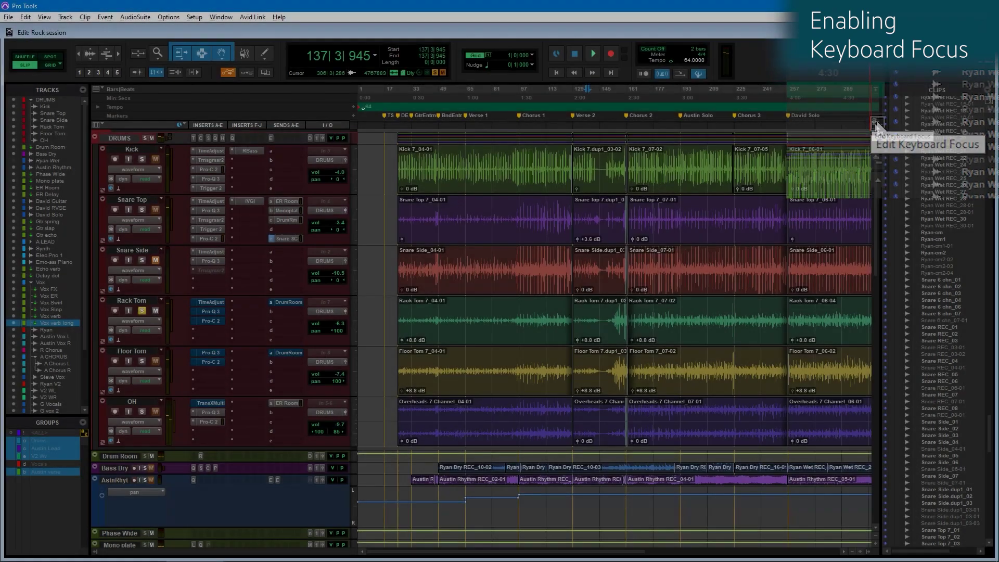
left_click(875, 126)
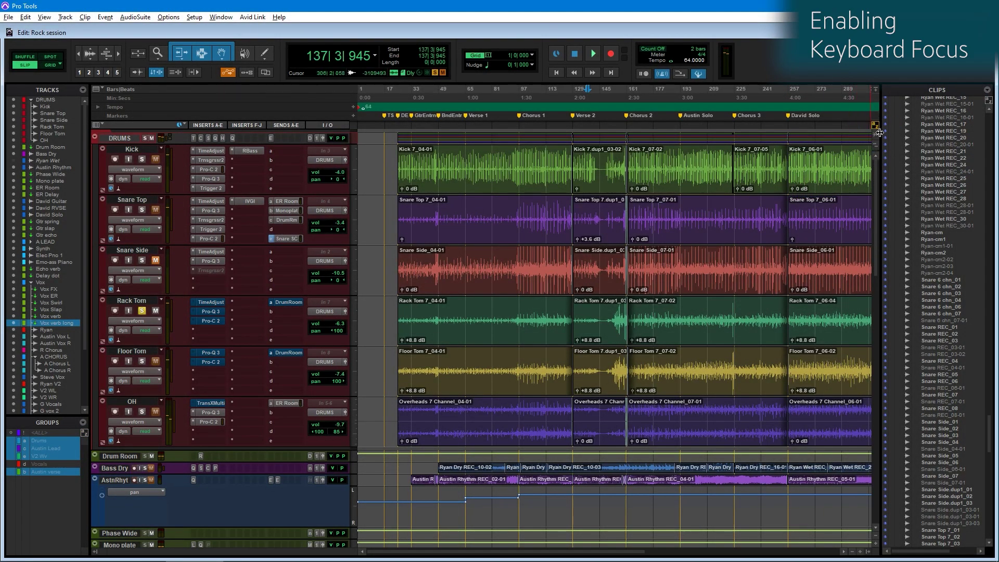
Hide the Clips list and step the zoom out and in around bar 207 on Rack Tom
left_click(867, 552)
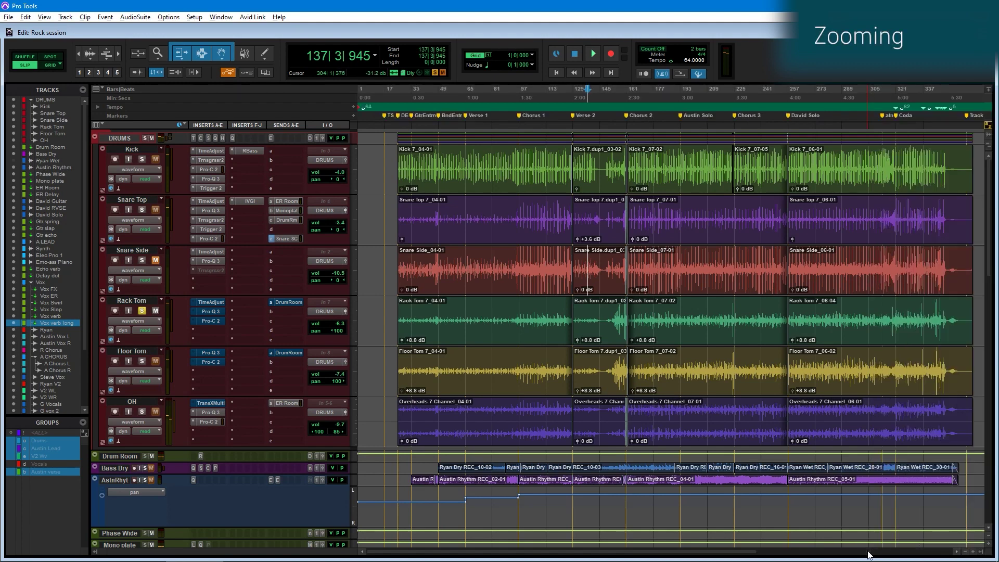
left_click(705, 307)
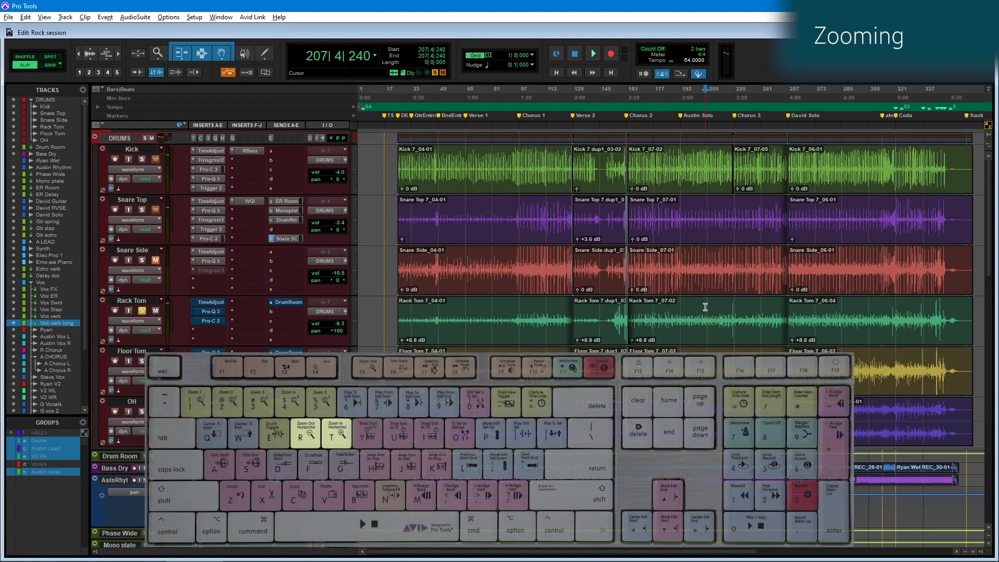
key("r")
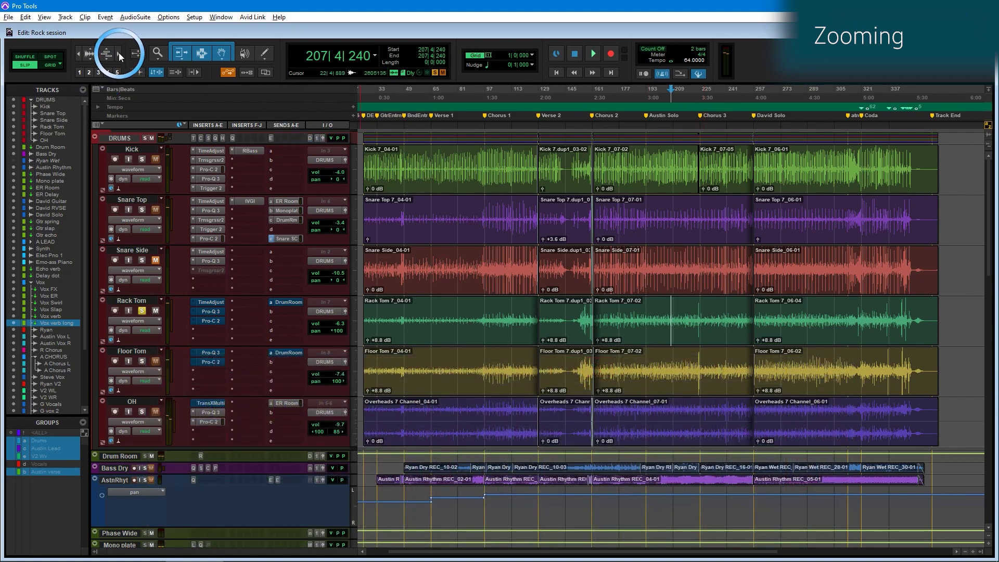
left_click(117, 53)
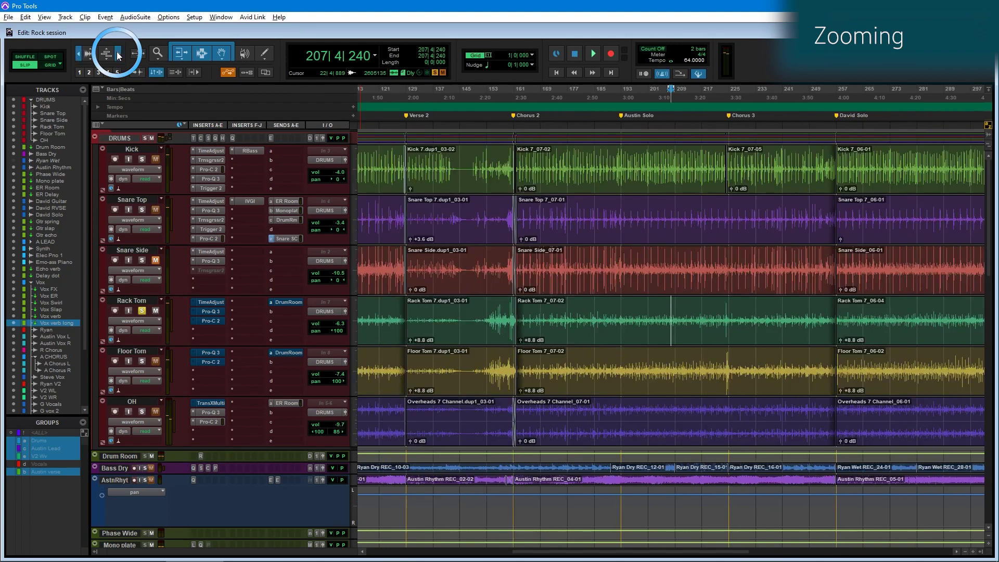
left_click(118, 54)
left_click(117, 54)
left_click(78, 54)
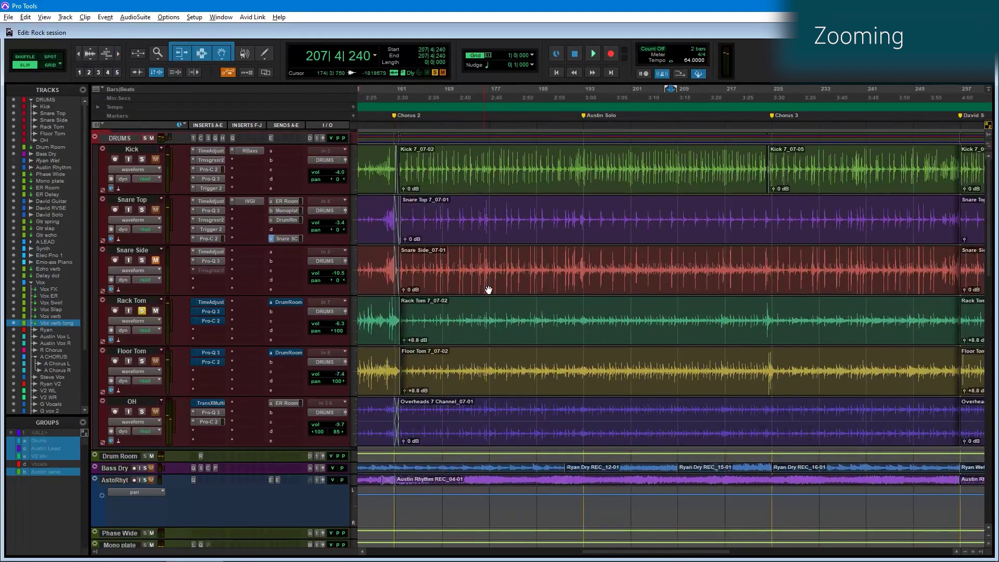
Zoom in on the Rack Tom hits, settling the insertion point at bar 224
left_click(547, 311)
scroll(547, 312, "left", 10)
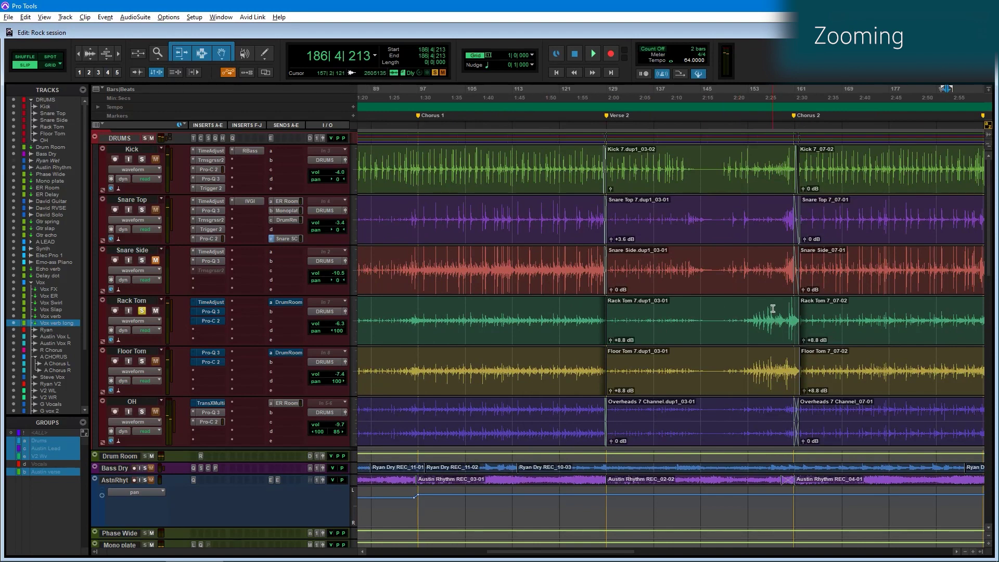
left_click(770, 310)
scroll(774, 333, "up", 3)
scroll(673, 317, "up", 1)
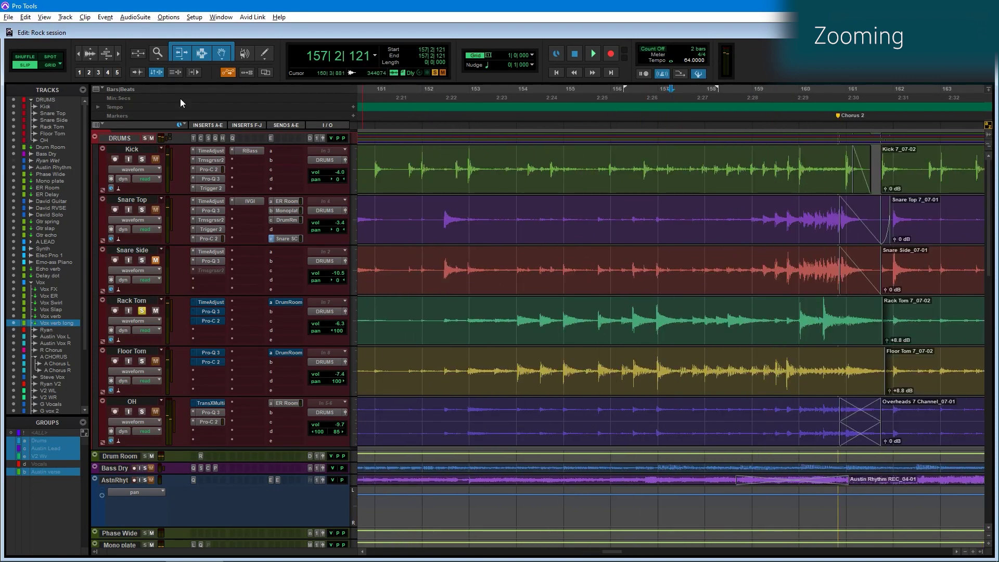
left_click(119, 55)
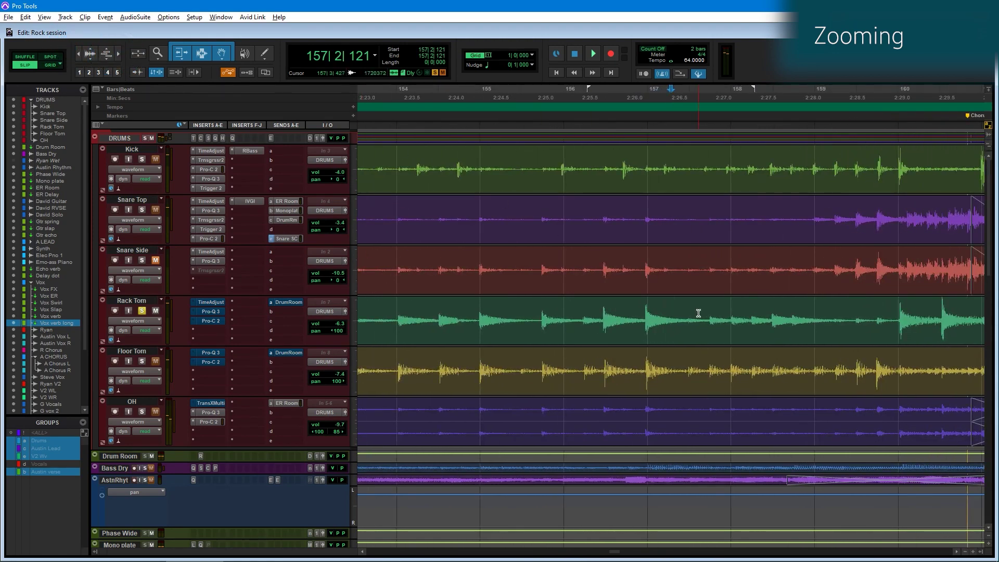
left_click(680, 310)
scroll(666, 314, "down", 5)
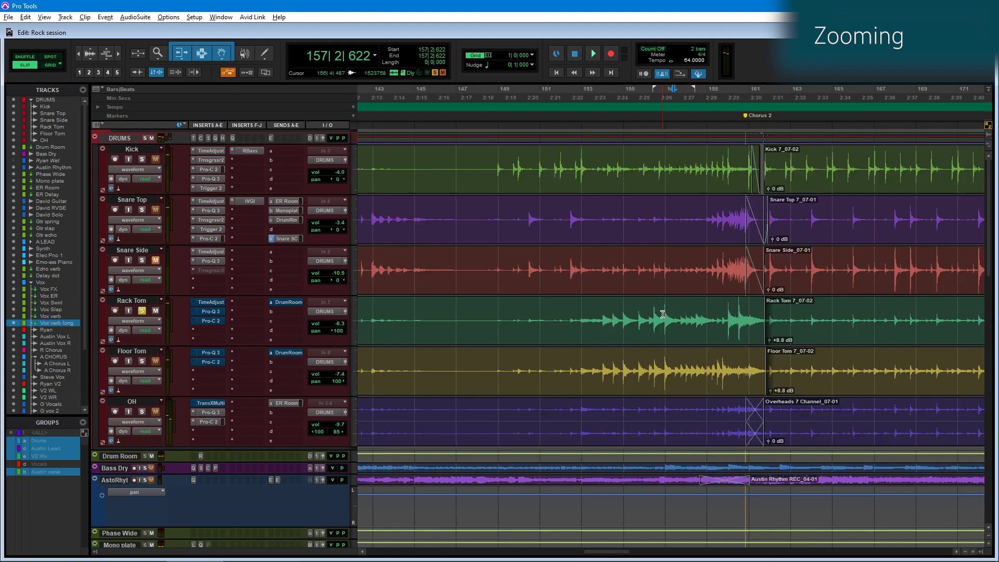
left_click(843, 310)
scroll(814, 328, "up", 2)
scroll(693, 326, "up", 3)
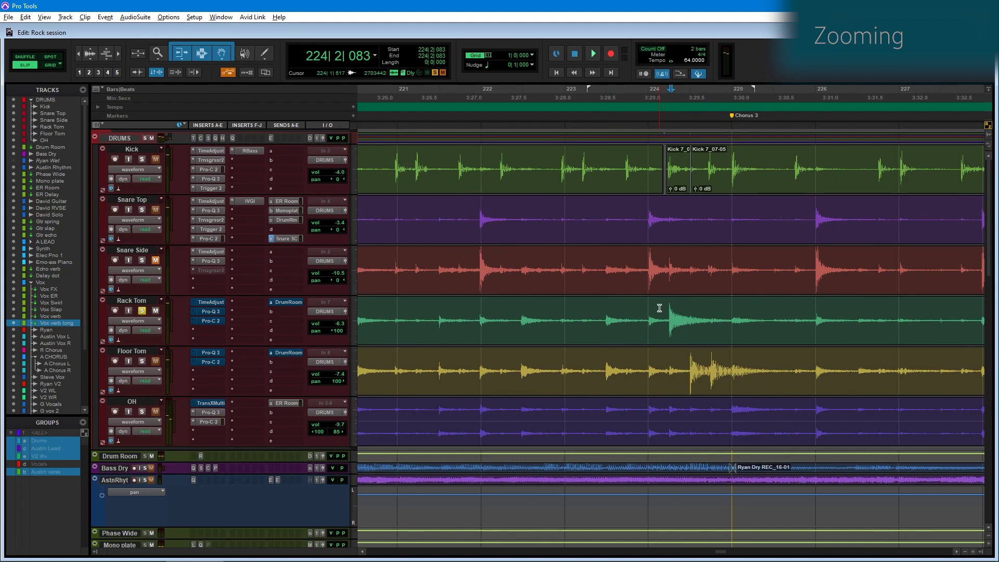
scroll(660, 308, "down", 2)
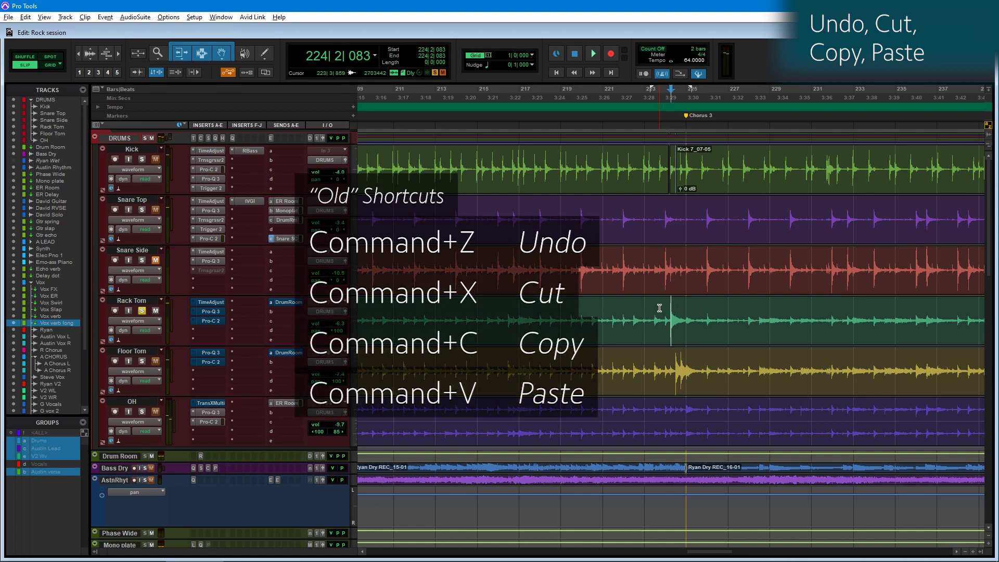
Cut the Rack Tom hit at bars 224–226, paste it at bar 227, then undo the paste
left_click(671, 310)
key("Tab")
key("ctrl+]")
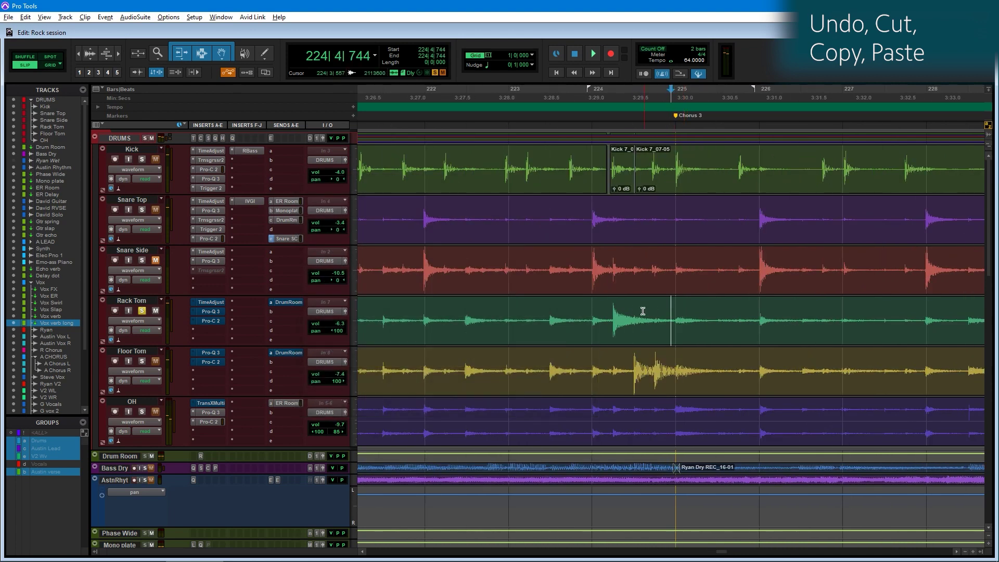
left_click_drag(607, 307, 753, 310)
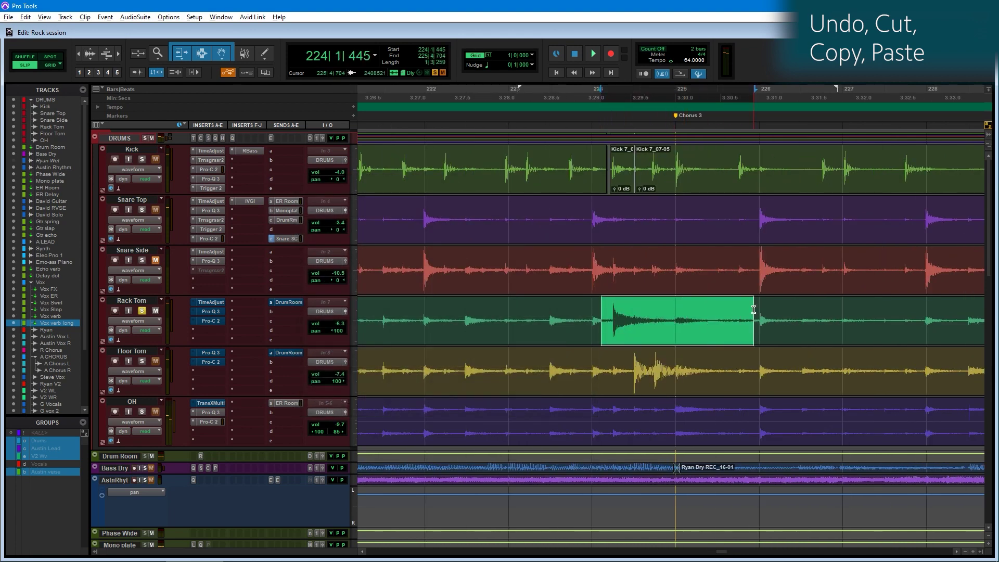
key("ctrl+x")
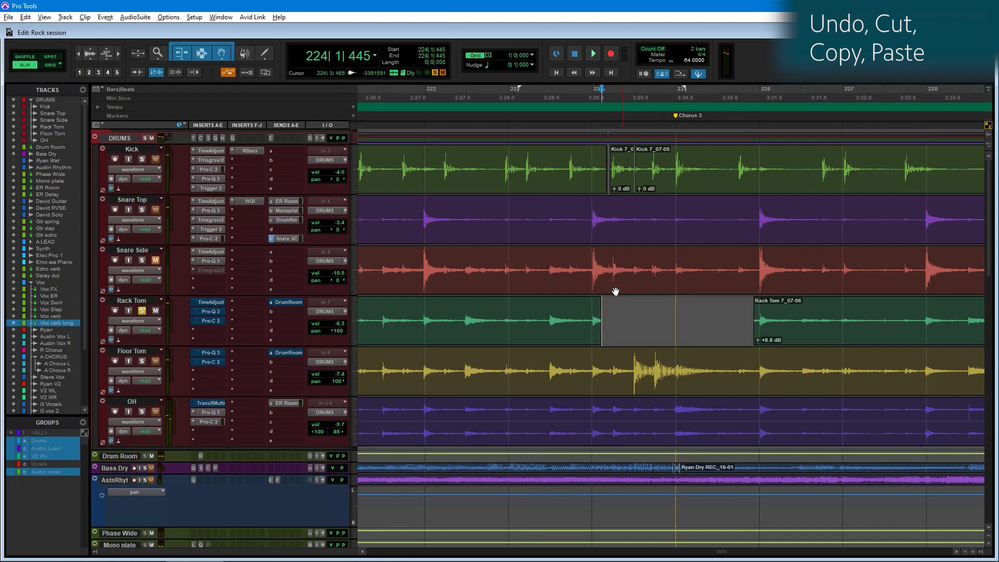
key("ctrl+[")
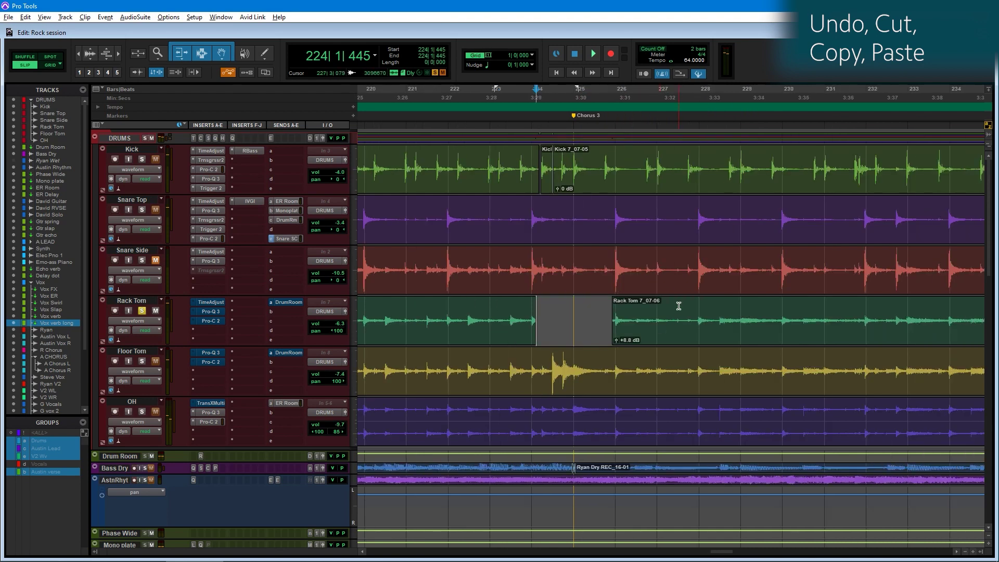
left_click(679, 306)
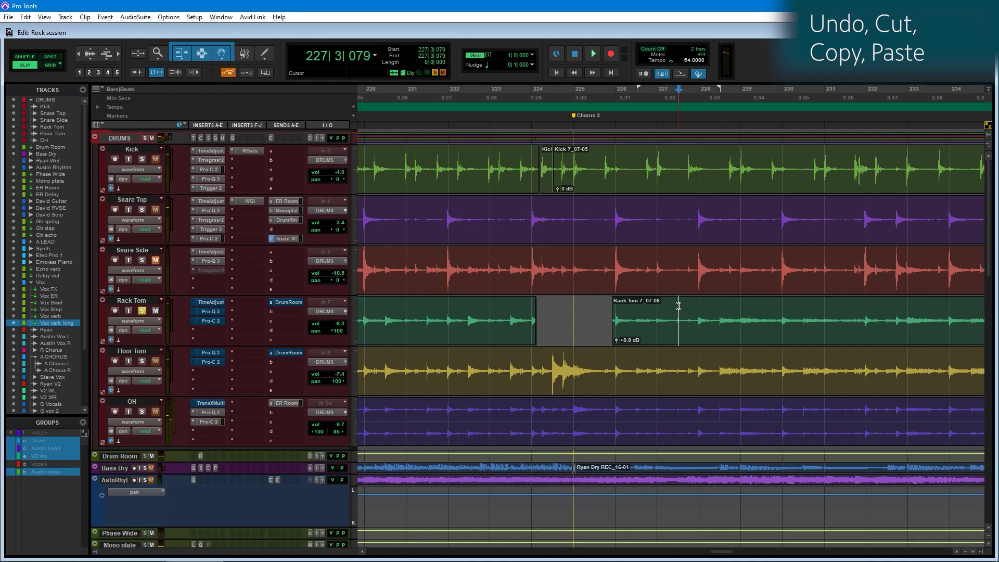
key("ctrl+v")
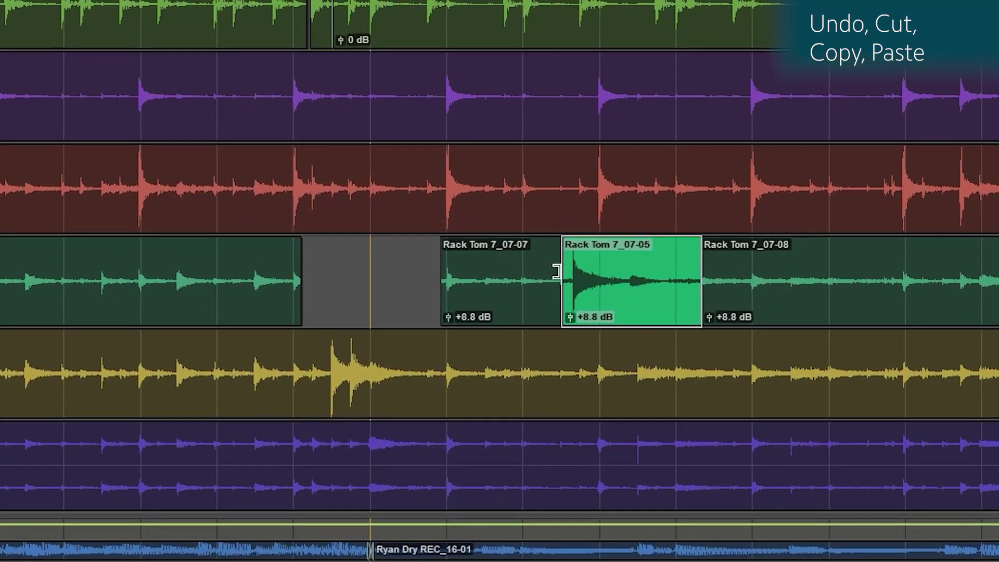
key("ctrl+z")
key("ctrl+z")
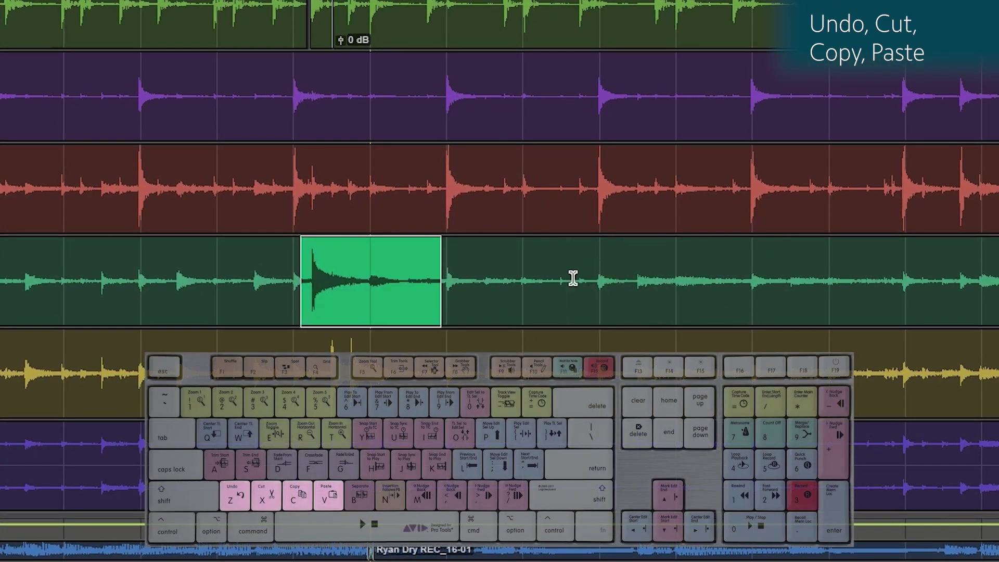
Cut a longer stretch of Rack Tom and paste copies at several points along the track
left_click(459, 276)
left_click_drag(303, 260, 489, 264)
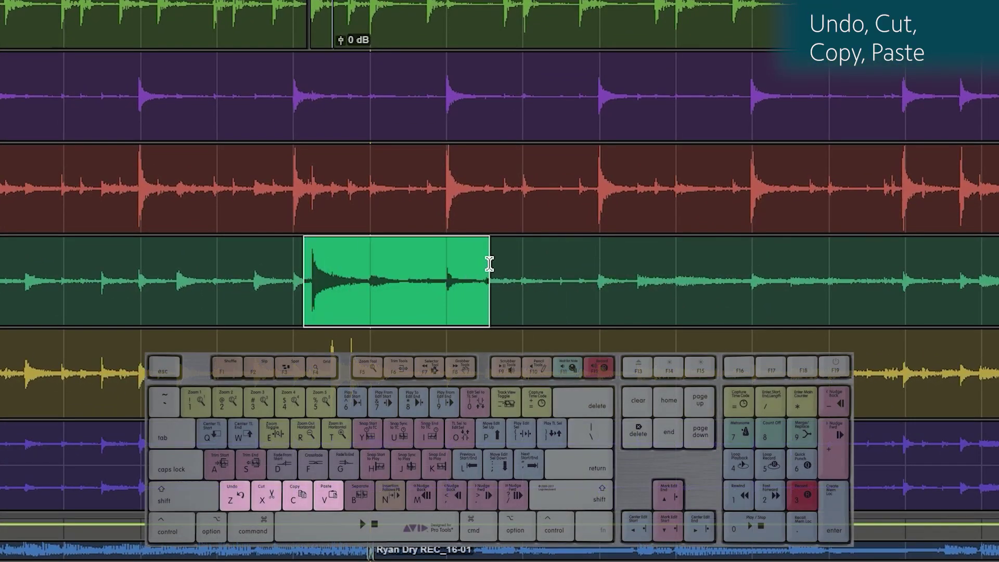
key("ctrl+x")
key("ctrl+bracketleft")
key("ctrl+bracketleft")
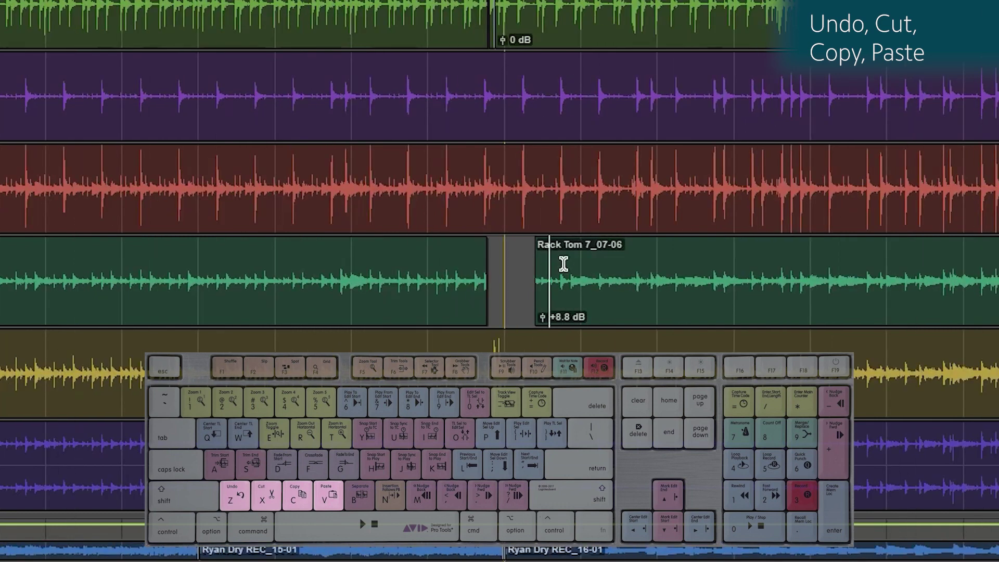
key("ctrl+v")
left_click(629, 270)
key("ctrl+v")
left_click(736, 262)
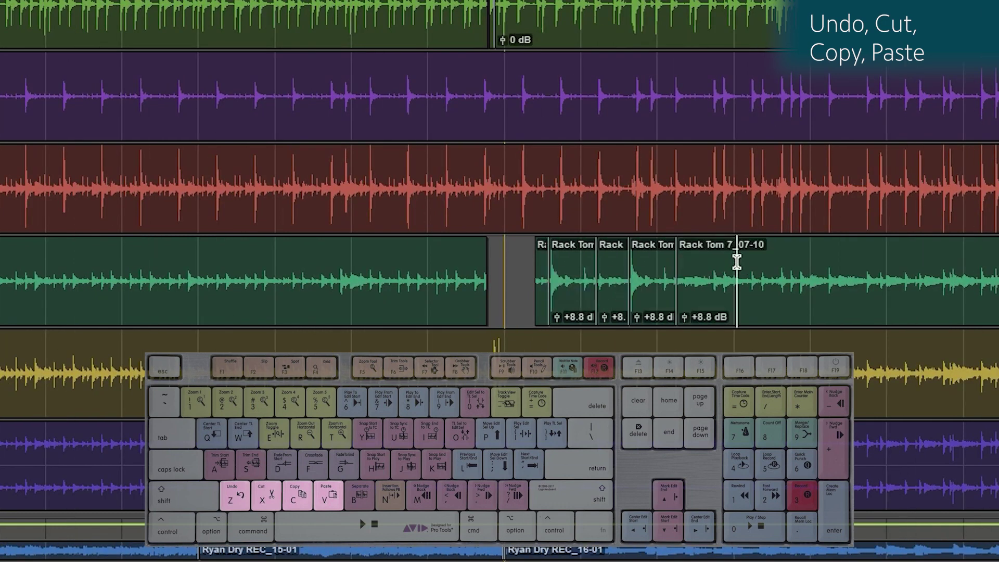
key("ctrl+v")
left_click(818, 265)
key("ctrl+v")
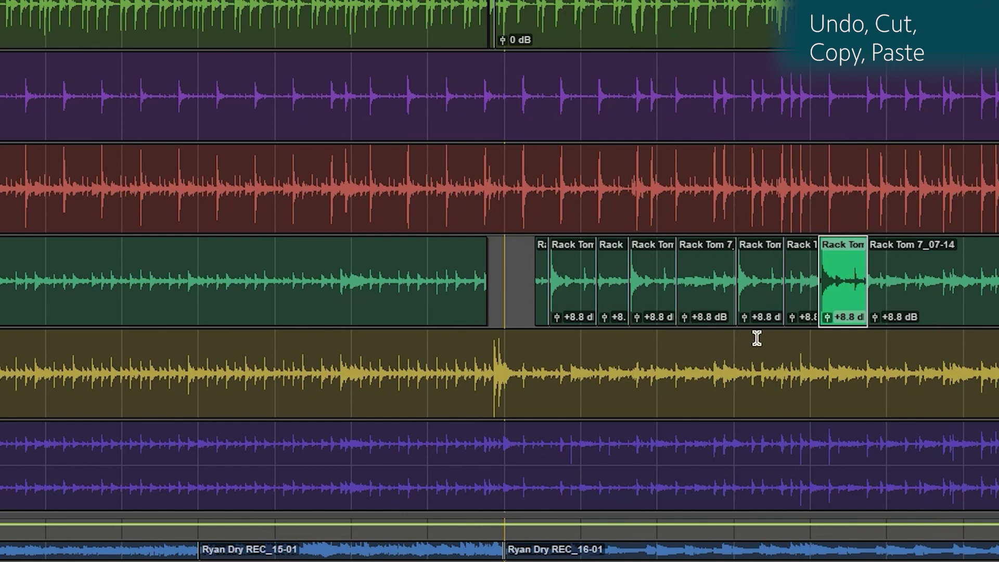
Undo the Rack Tom separations and zoom out to show more bars
key("ctrl+z")
key("ctrl+z")
key("ctrl+z")
key("ctrl+z")
key("ctrl+z")
key("ctrl+z")
key("ctrl+z")
key("ctrl+z")
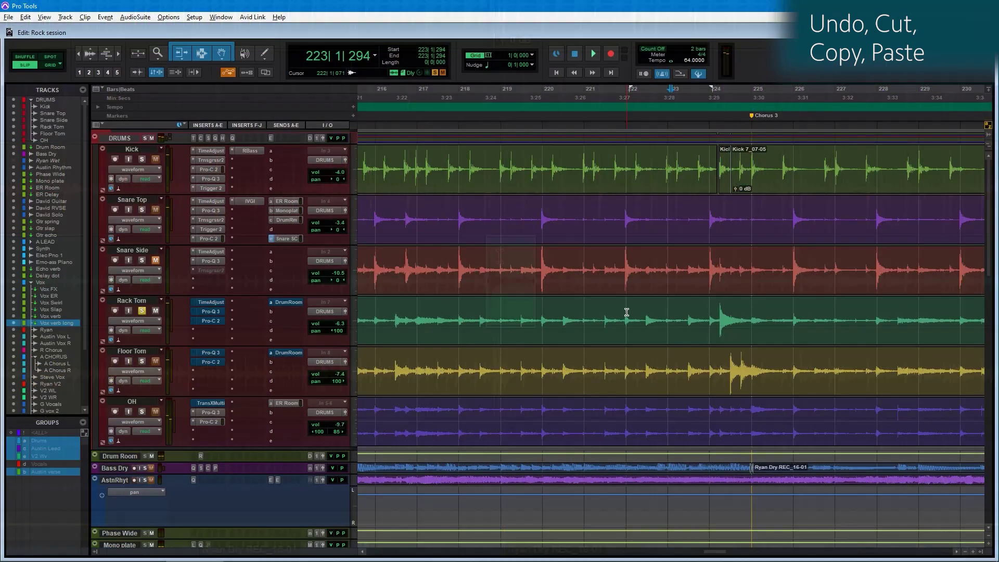
key("ctrl+z")
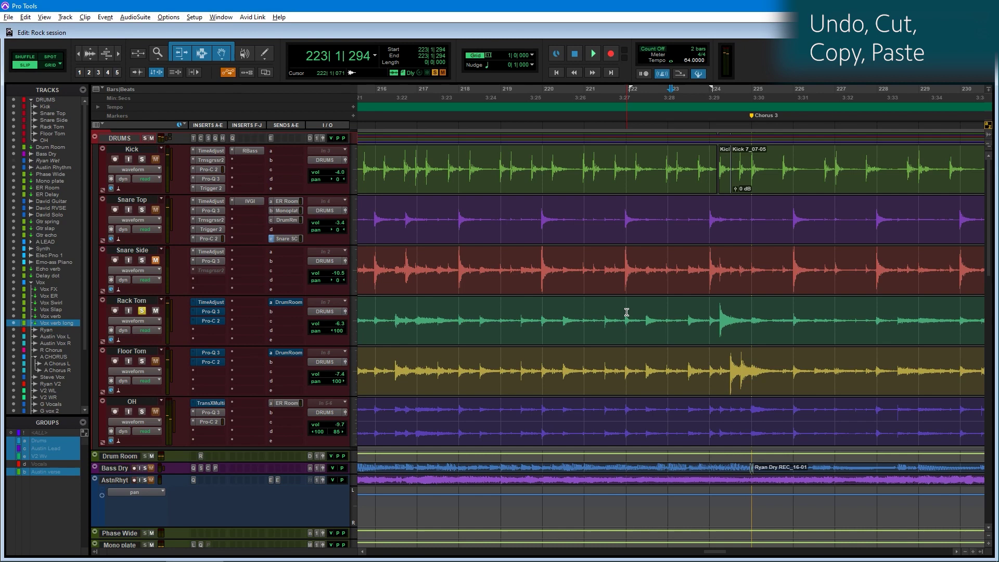
key("ctrl+[")
key("ctrl+[")
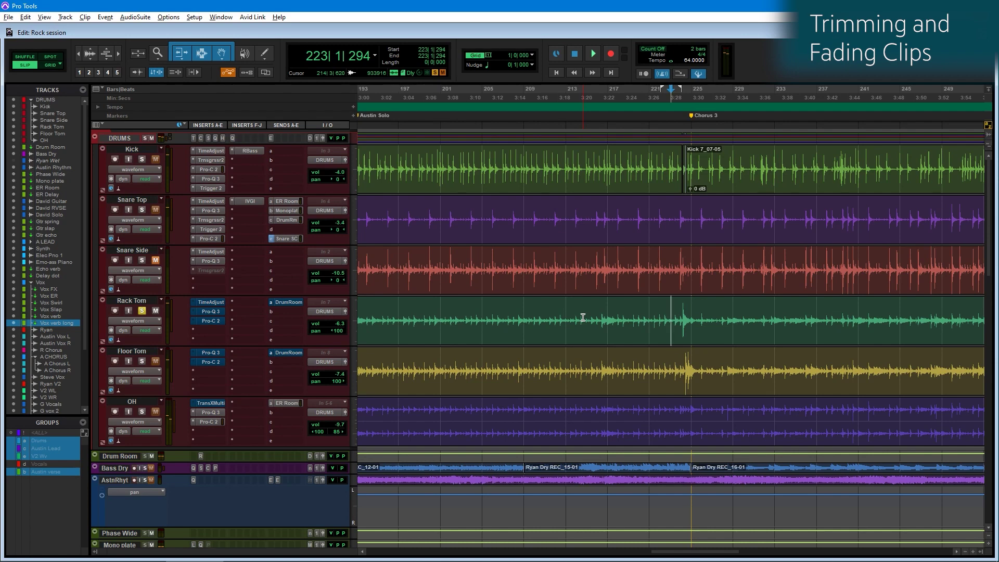
Separate the Rack Tom clip at bar 221 and near bar 228
key("ctrl+bracketright")
left_click(690, 321)
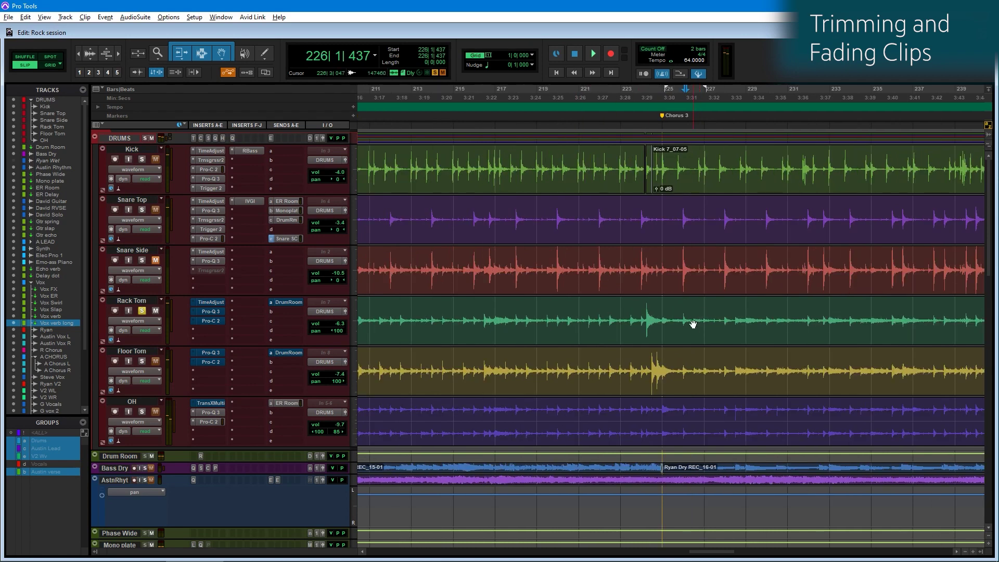
left_click_drag(566, 309, 746, 309)
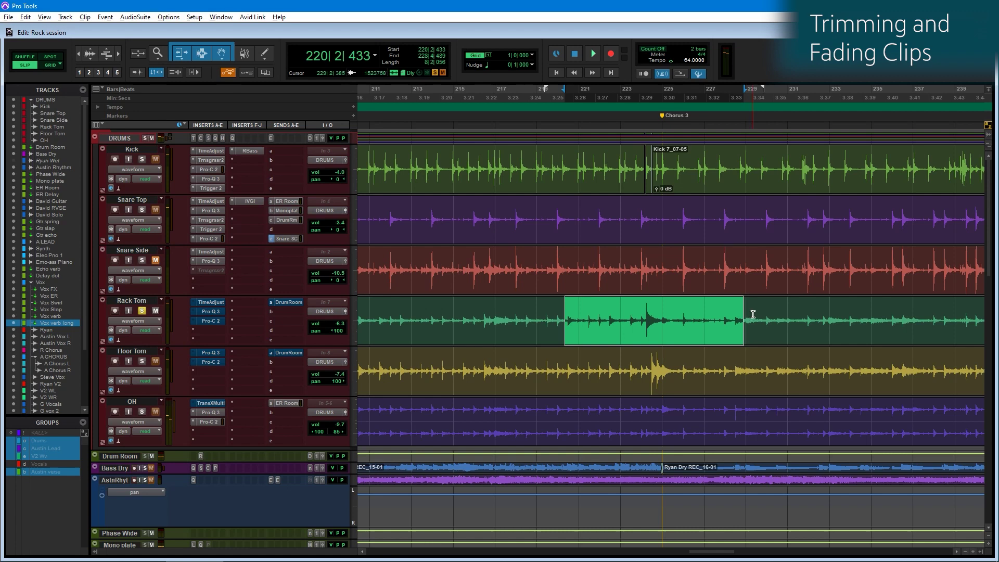
left_click(736, 309)
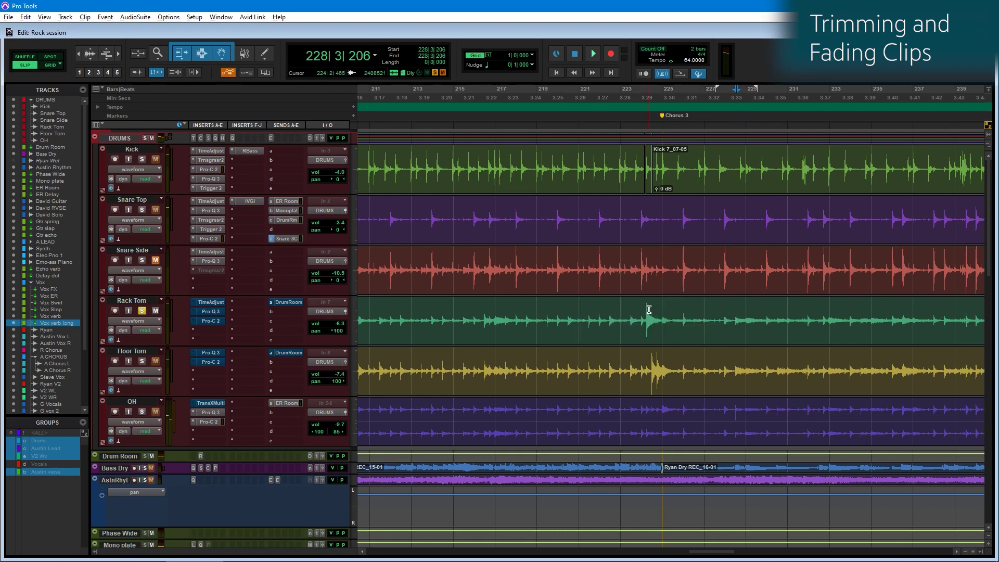
left_click(582, 309)
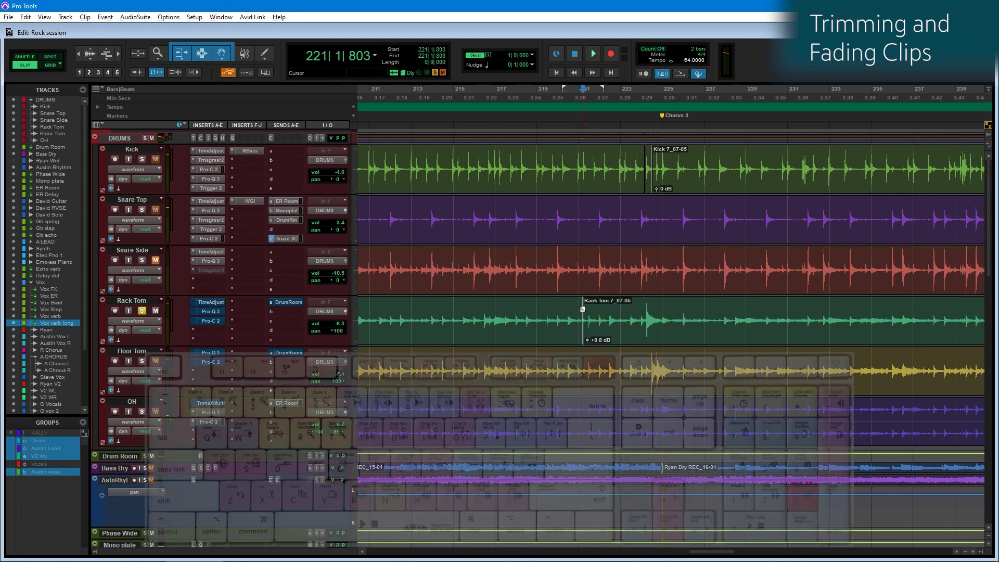
key("b")
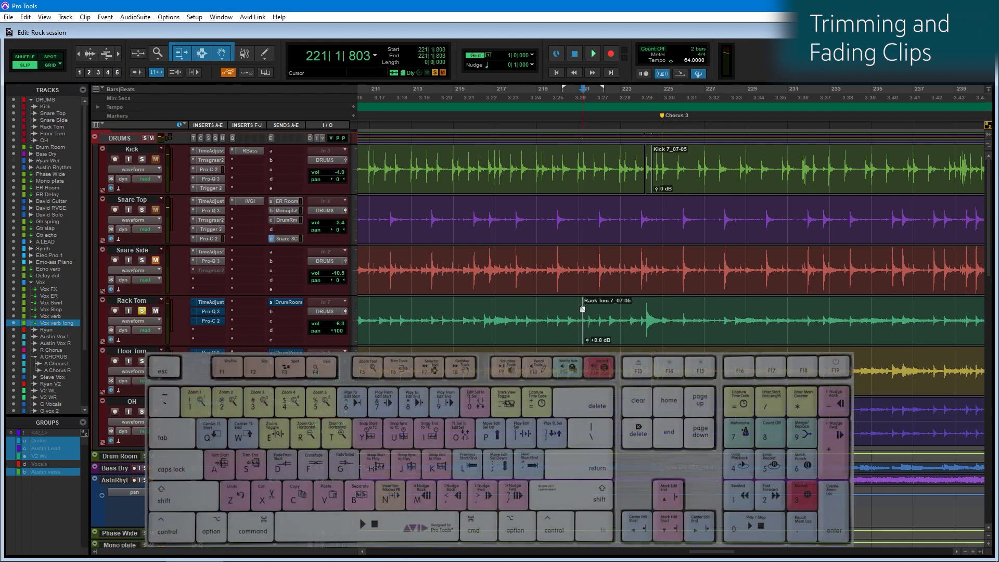
left_click(738, 307)
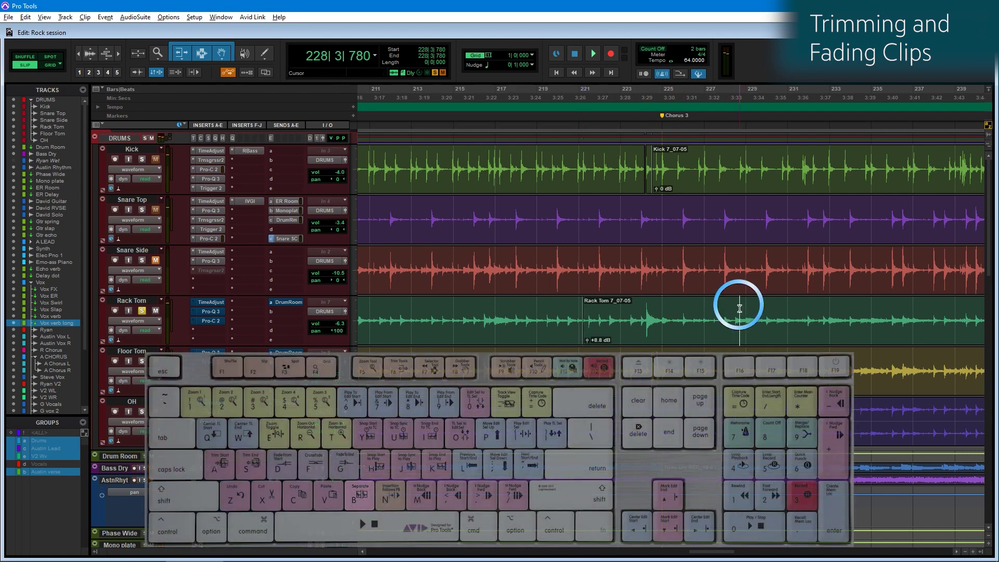
key("b")
Trial-trim the clip start and end around the tom hit, then undo it
left_click(652, 310)
key("ctrl+bracketright")
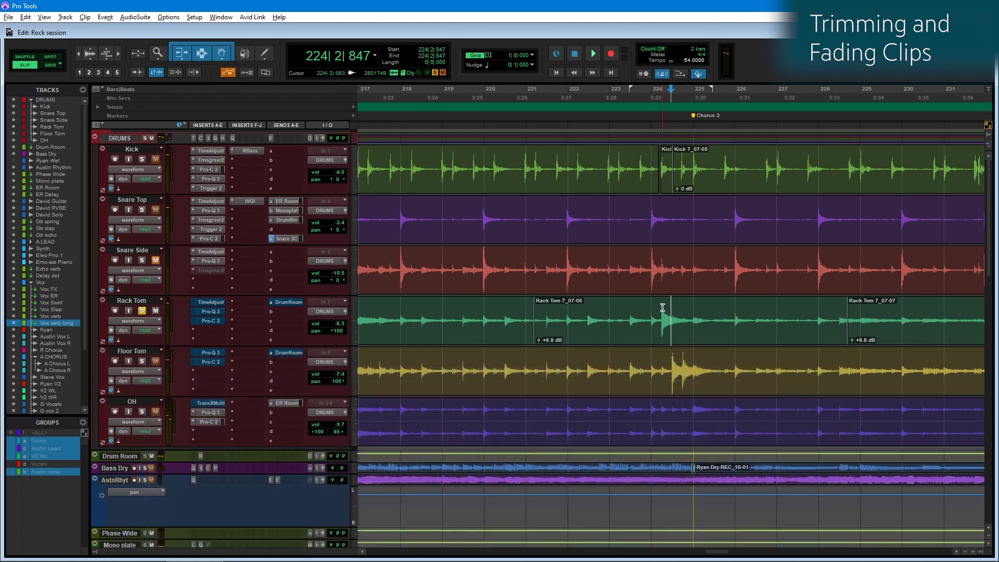
left_click(650, 309)
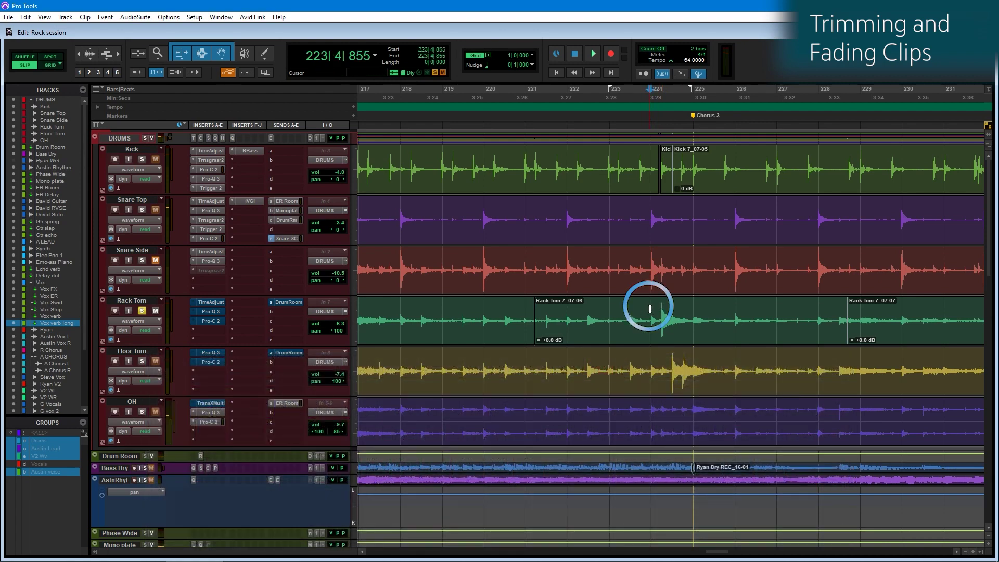
key("a")
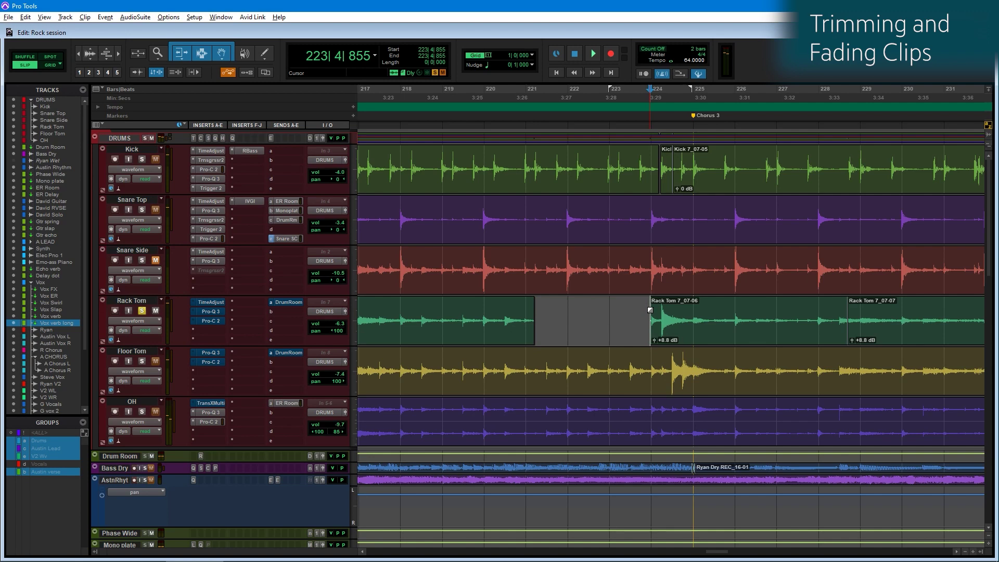
left_click(732, 309)
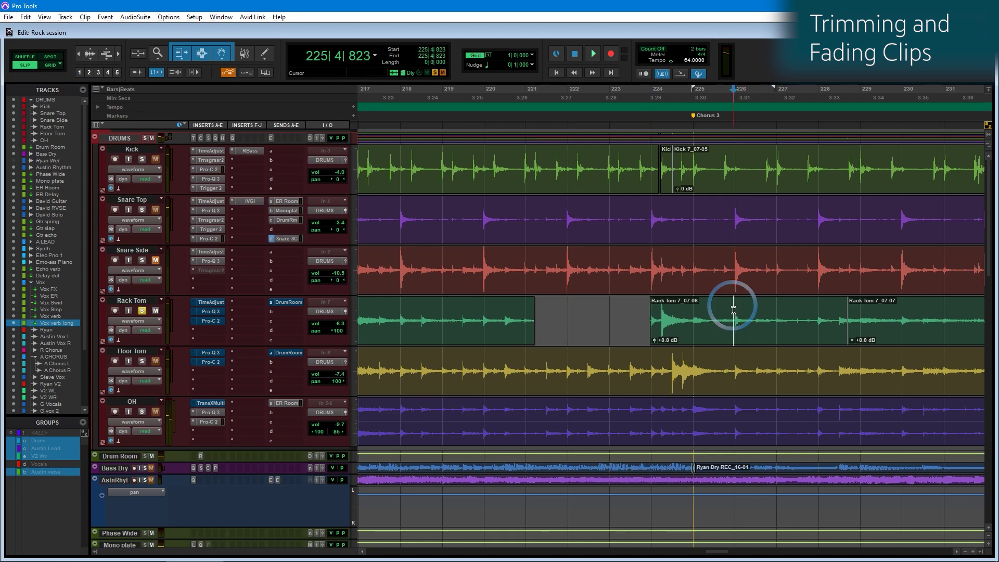
key("s")
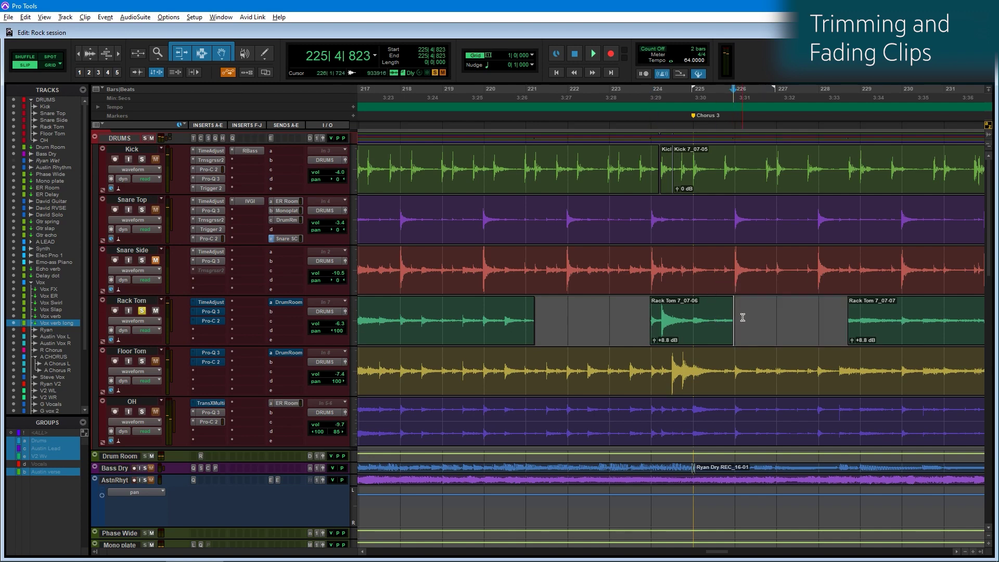
key("ctrl+z")
key("ctrl+z")
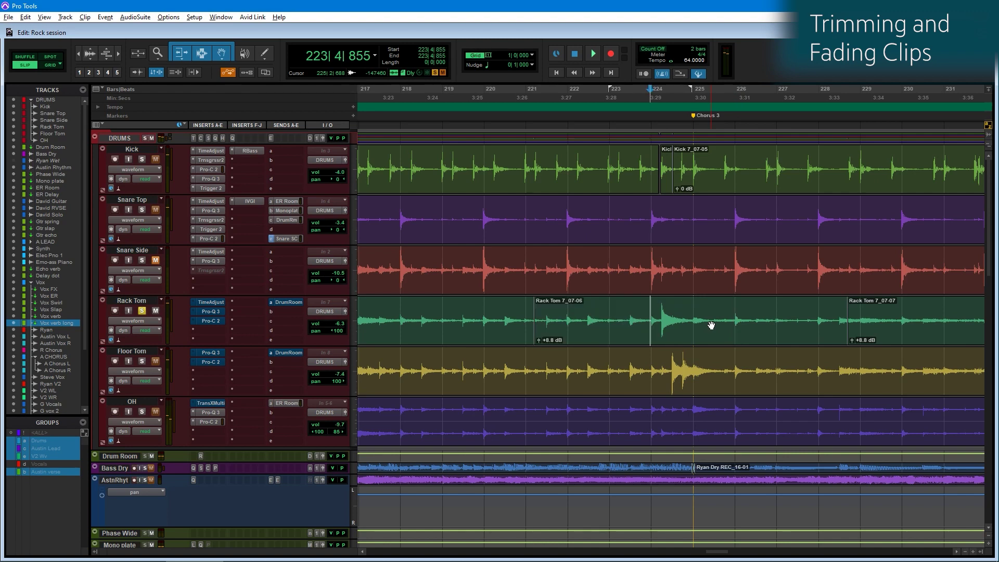
Re-trim the clip from just before the hit to 225|4|585
left_click(645, 306)
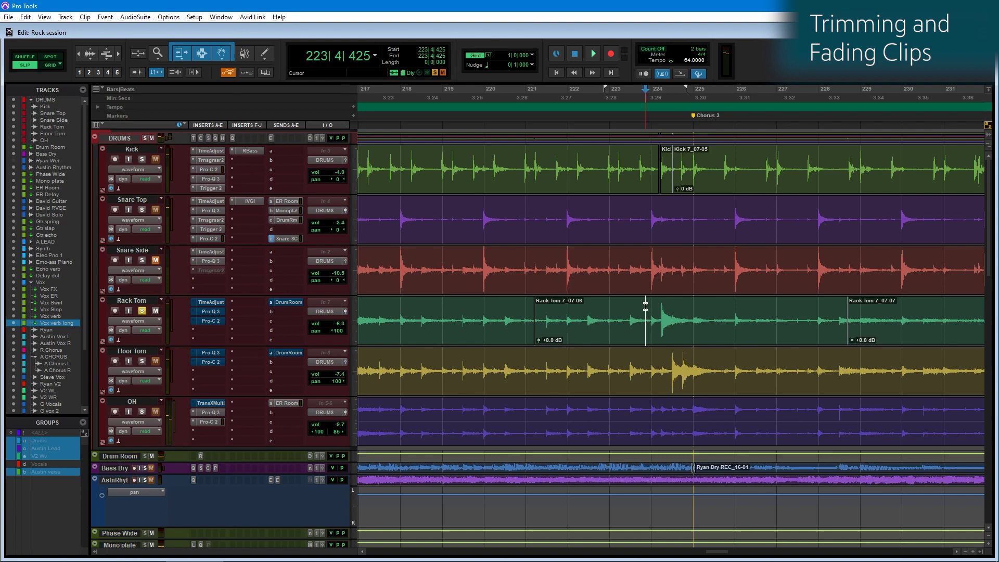
key("a")
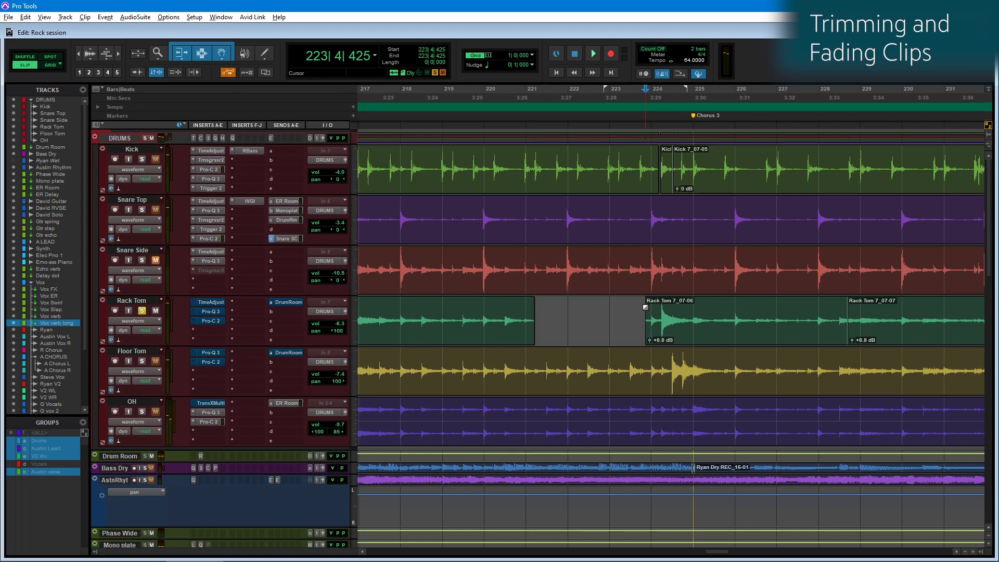
left_click(730, 307)
key("s")
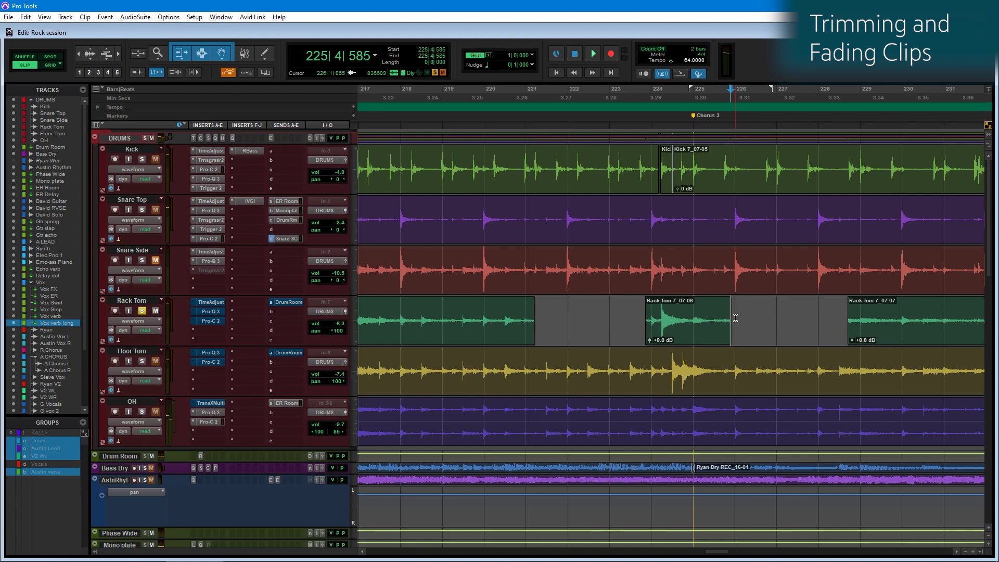
Fade in the trimmed tom clip from its start up to the hit
left_click(705, 308)
key("ctrl+]")
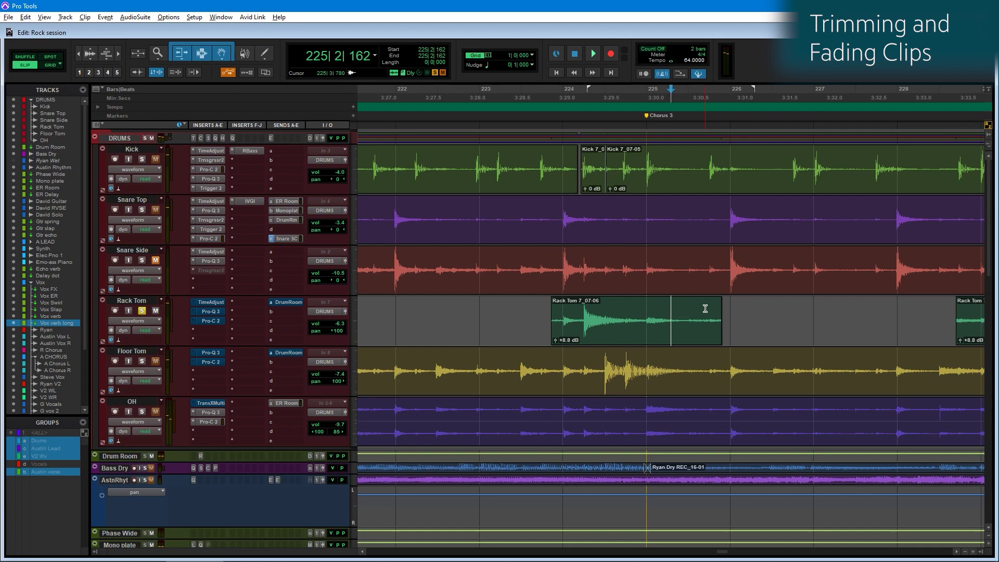
left_click(580, 311)
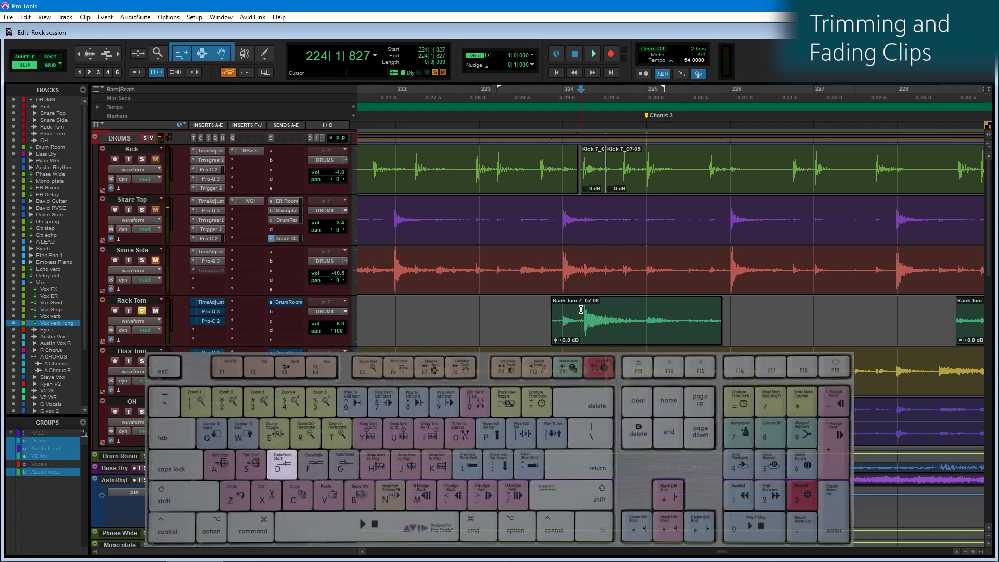
key("d")
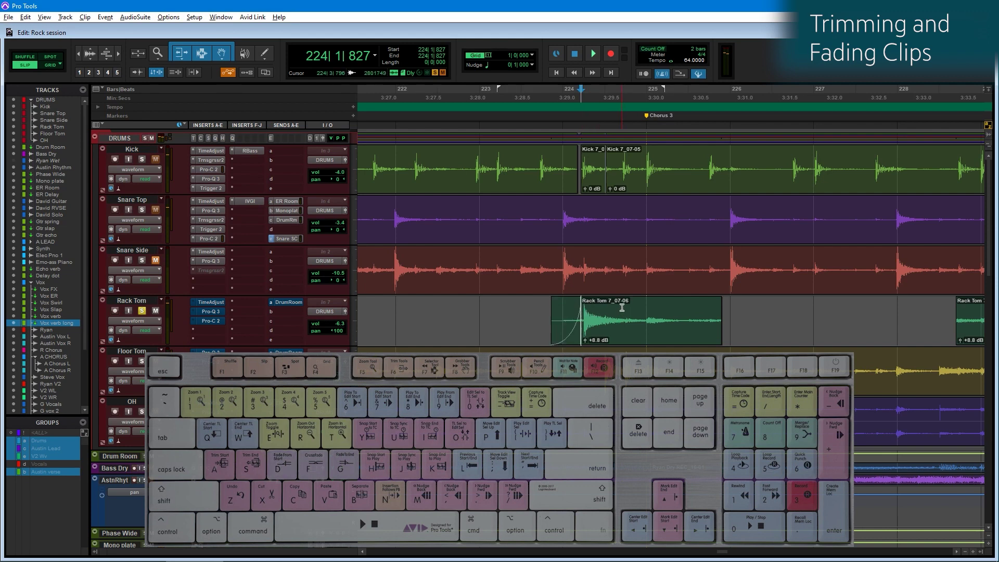
Add a fade-out after the hit, then select the fade-in and the fade-out
left_click(622, 308)
key("g")
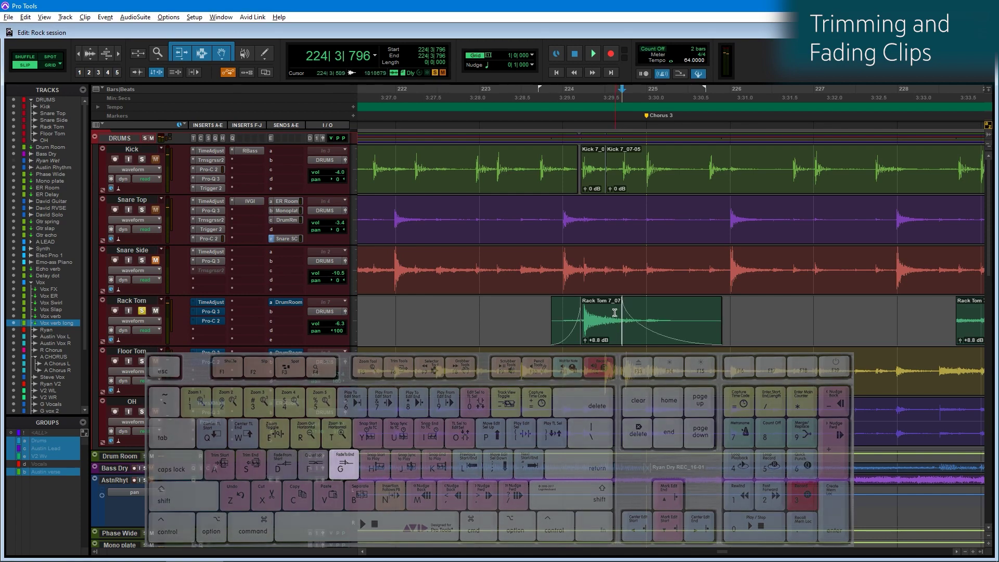
left_click(571, 337)
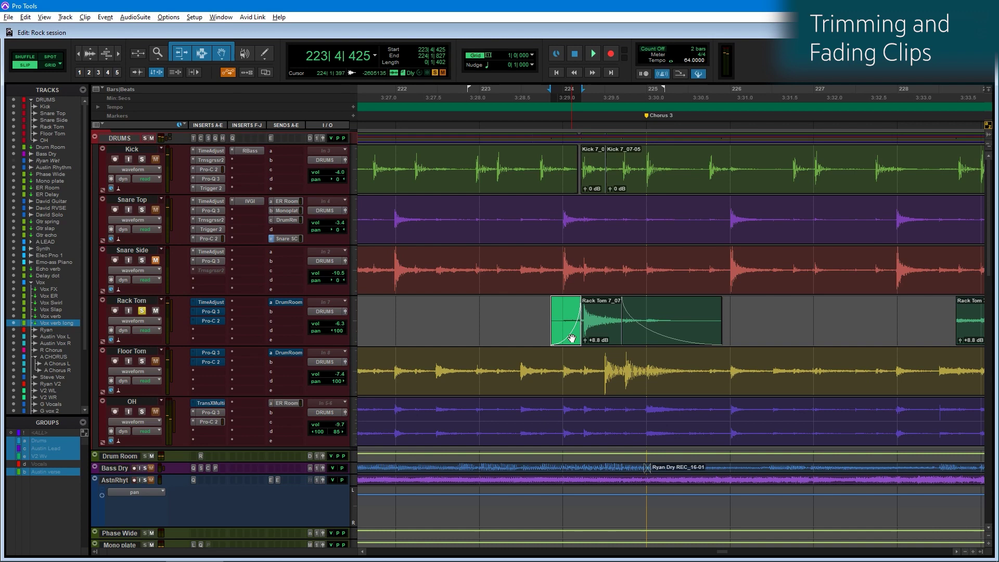
left_click(643, 336)
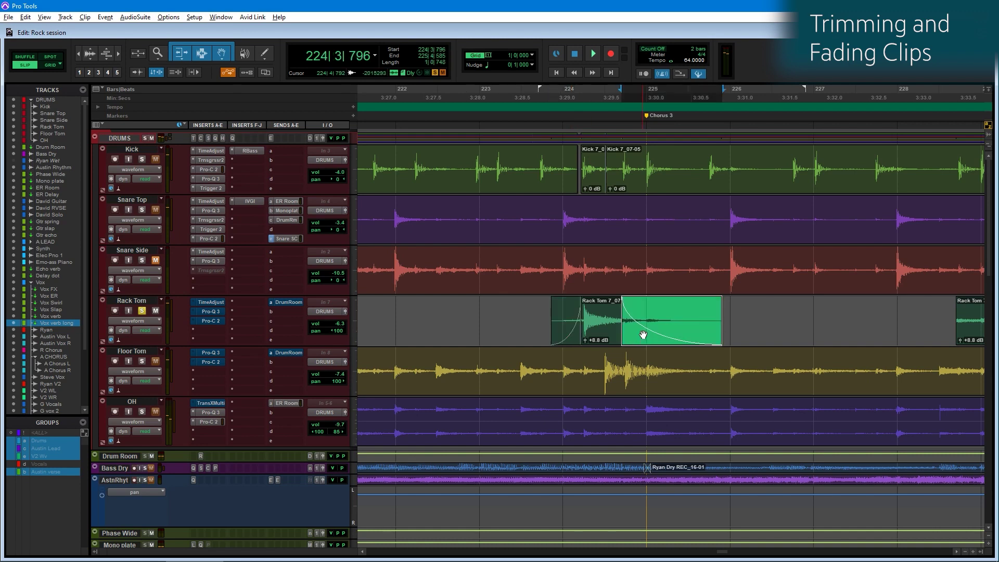
Delete the fade-out and undo back to one continuous Rack Tom clip
key("Delete")
key("r")
key("r")
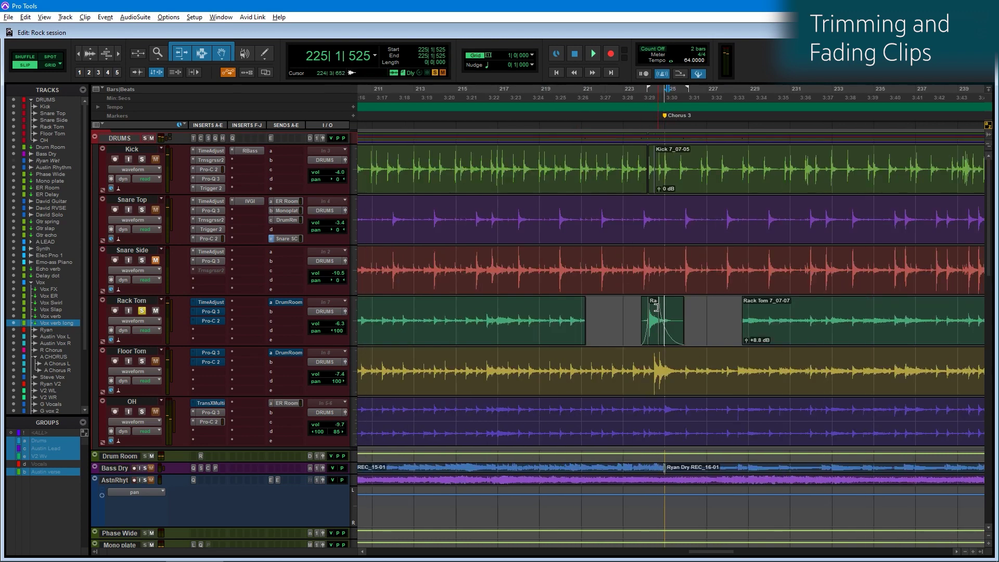
key("ctrl+z")
key("ctrl+z")
key("ctrl+z")
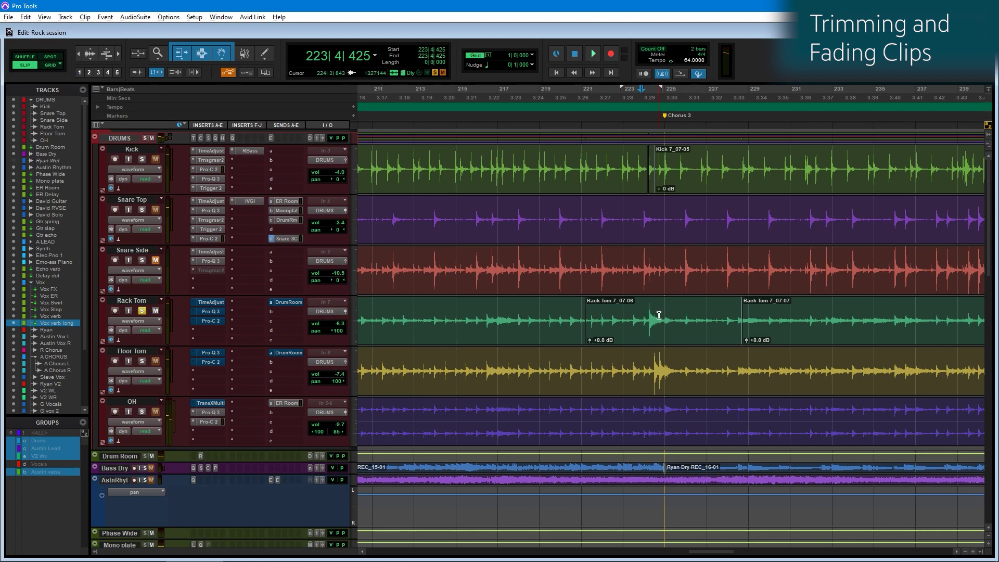
left_click_drag(521, 309, 801, 309)
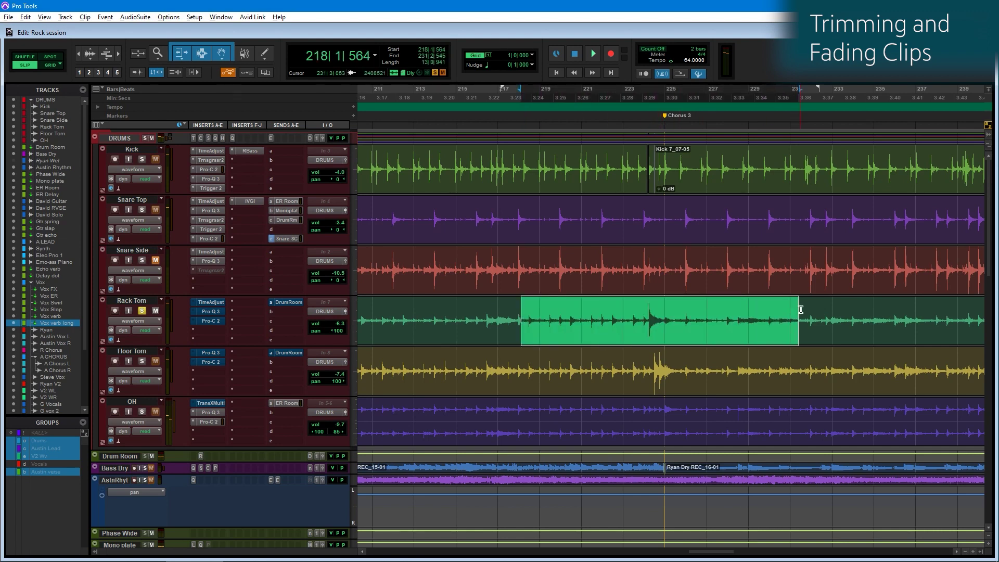
left_click(723, 312)
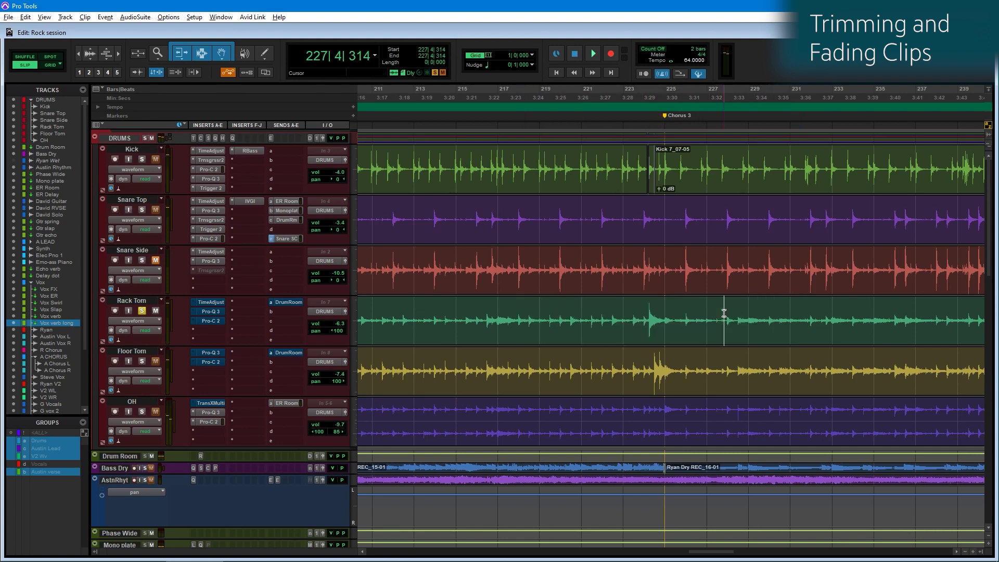
Separate the Rack Tom clip at bars 220 and 229 and zoom in on the hit
left_click(580, 309)
key("ctrl+e")
left_click(749, 308)
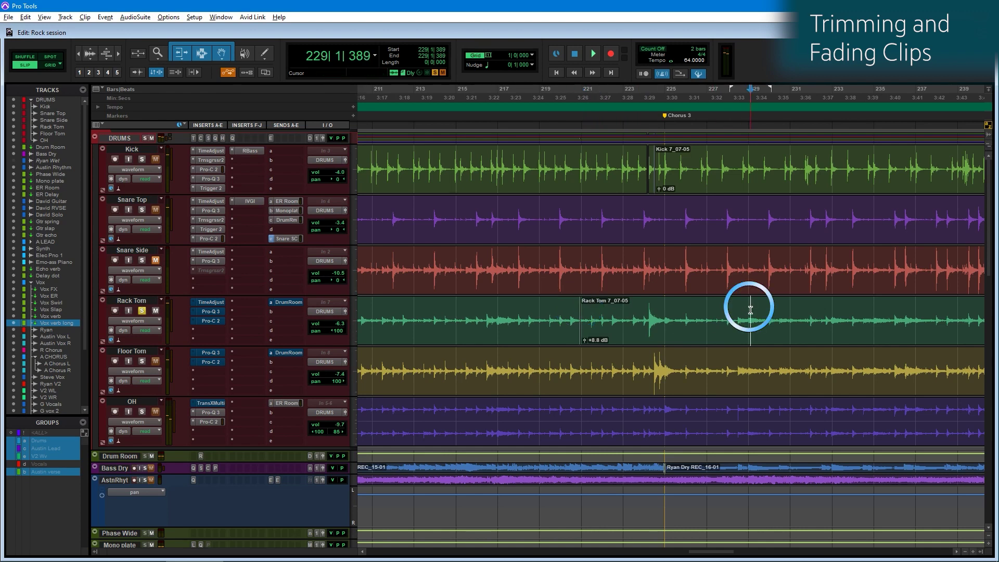
key("ctrl+e")
left_click(661, 319)
key("ctrl+]")
key("ctrl+]")
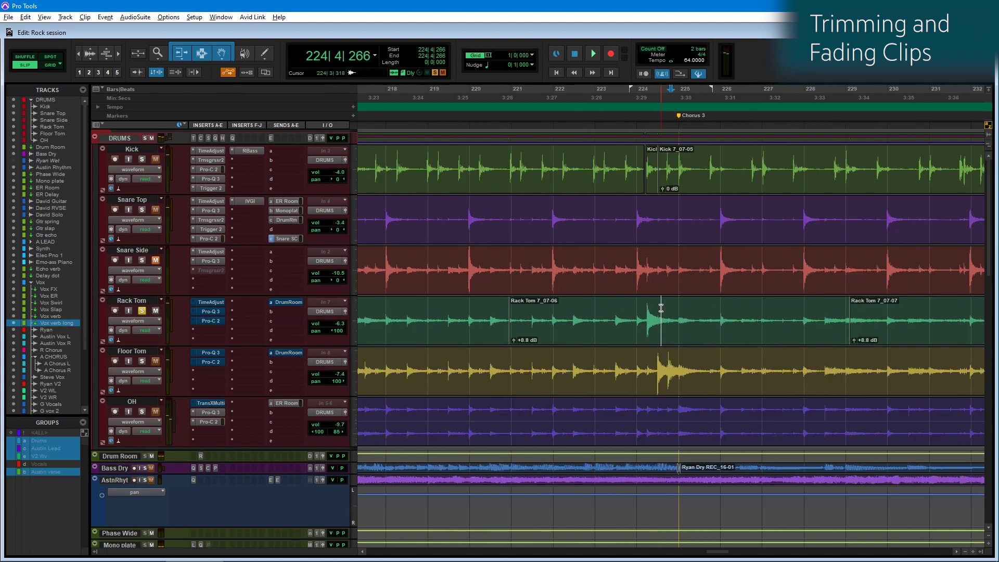
Trim the clip from just before the tom hit to where it dies away
left_click(595, 312)
key("a")
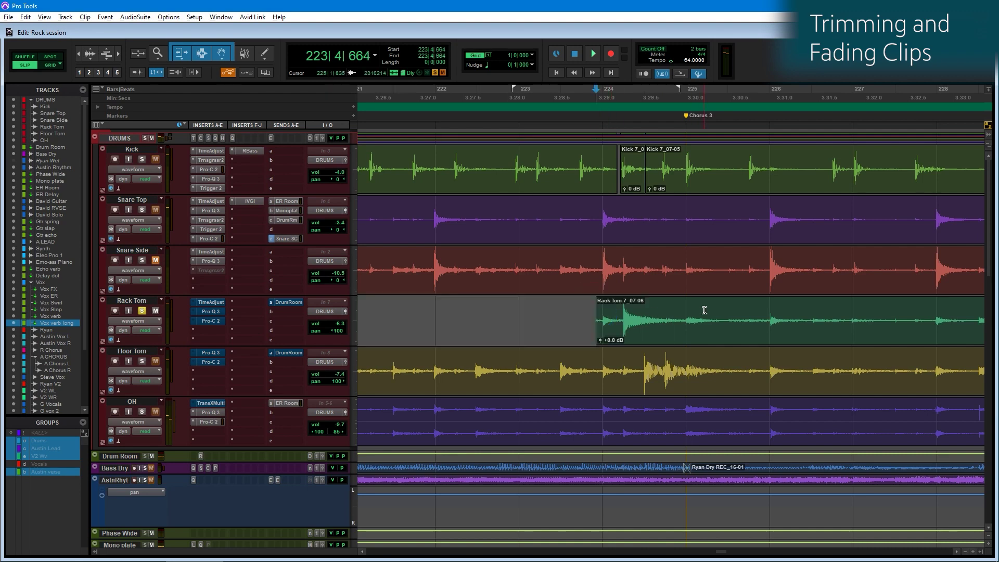
left_click(751, 305)
key("s")
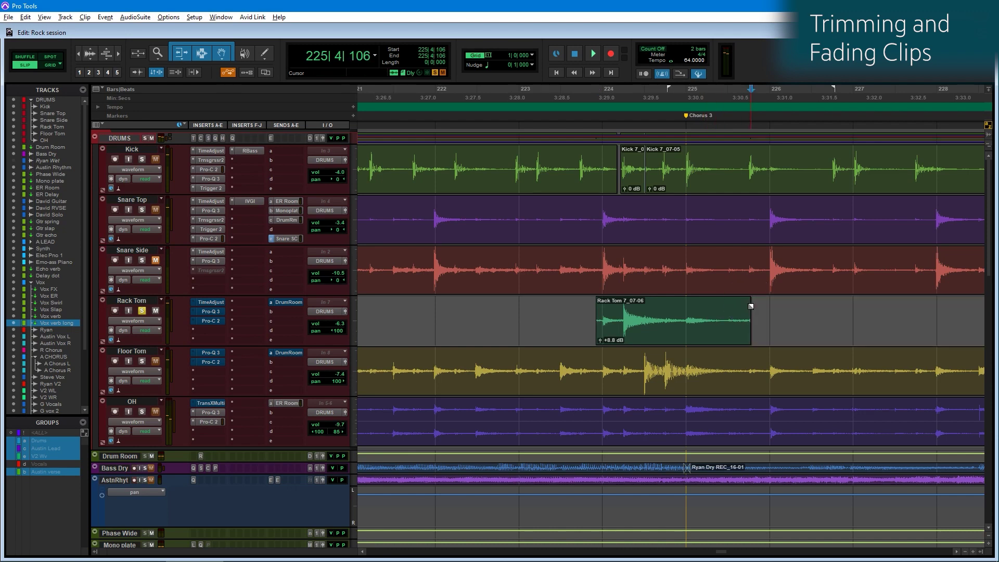
Add a quick fade-in at the clip start and a fade-out after the hit
left_click(619, 312)
key("d")
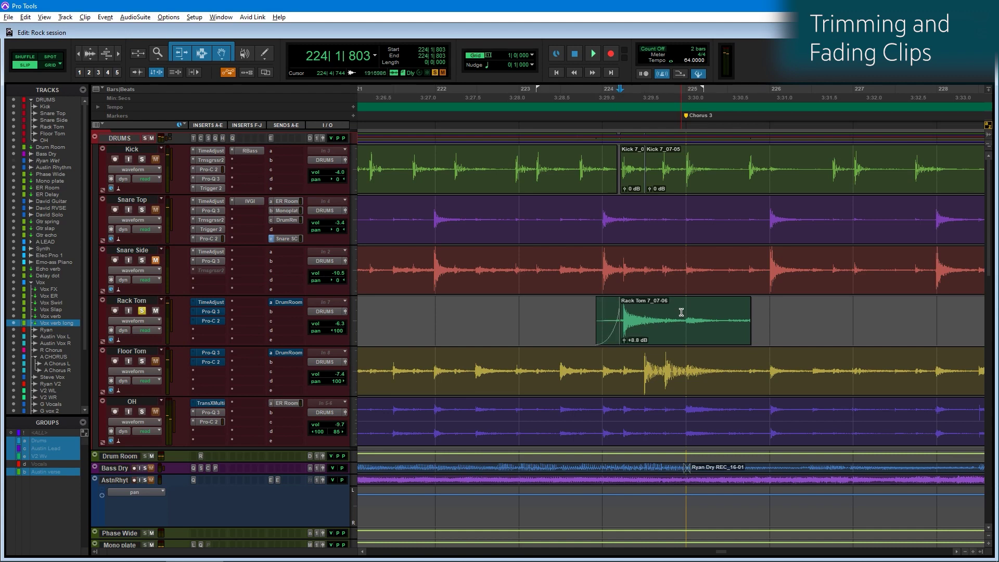
left_click(677, 301)
key("g")
Zoom to bars 227–233 and try a fade-in over 228|2|712–230|1|278, then undo it
left_click(650, 327)
key("ctrl+[")
key("ctrl+[")
key("ctrl+[")
scroll(650, 311, "right", 2)
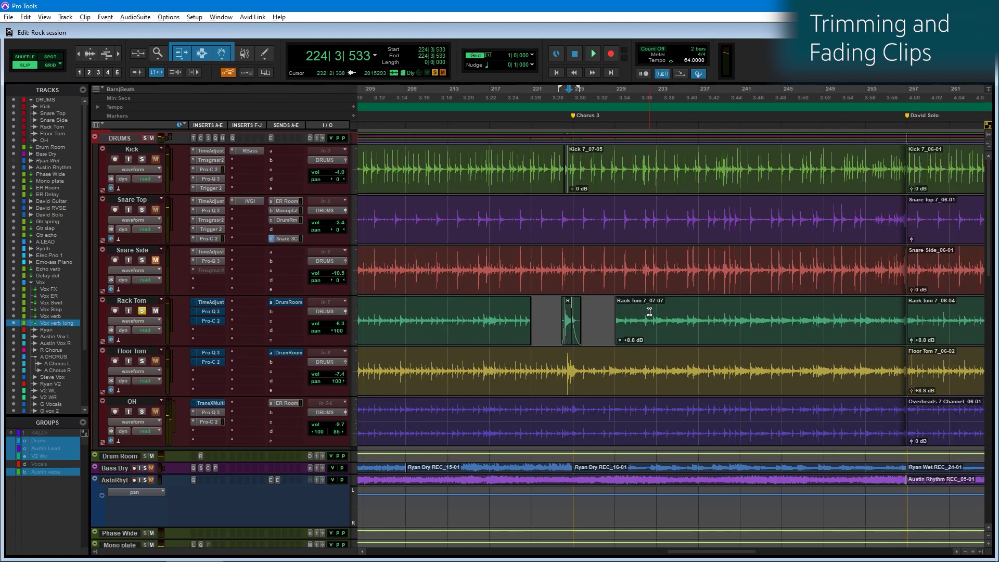
key("ctrl+]")
key("ctrl+]")
key("ctrl+]")
left_click_drag(519, 311, 648, 308)
key("d")
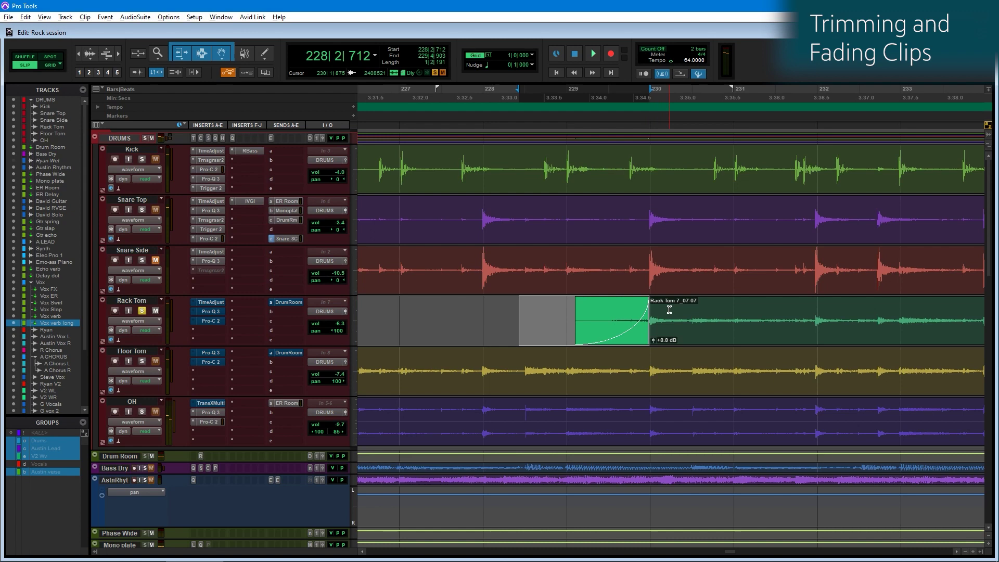
key("ctrl+z")
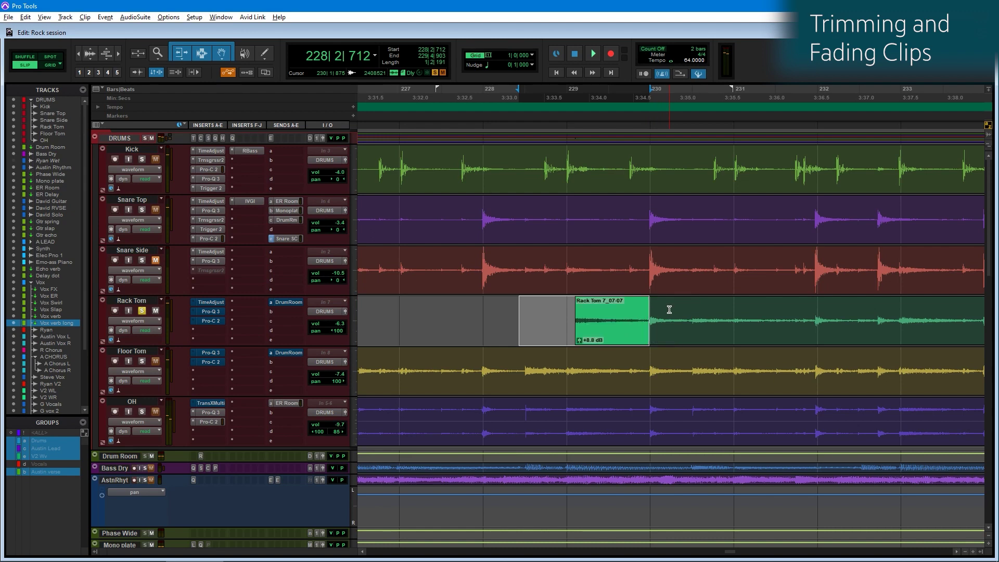
Split Rack Tom at bar 231 and crossfade the join between clips 7_07-08 and 7_07-09
left_click(733, 312)
key("b")
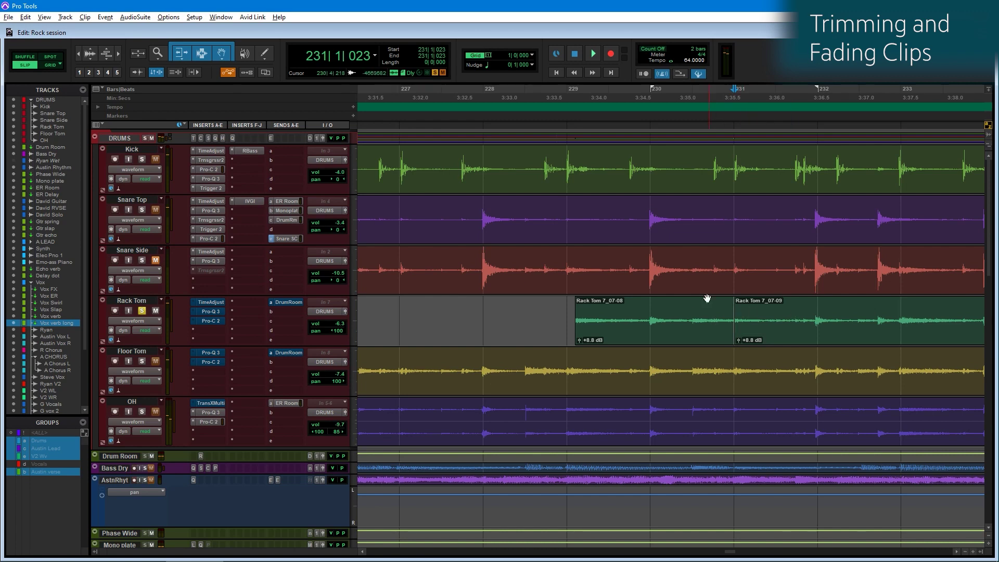
left_click(774, 314)
key("ctrl+]")
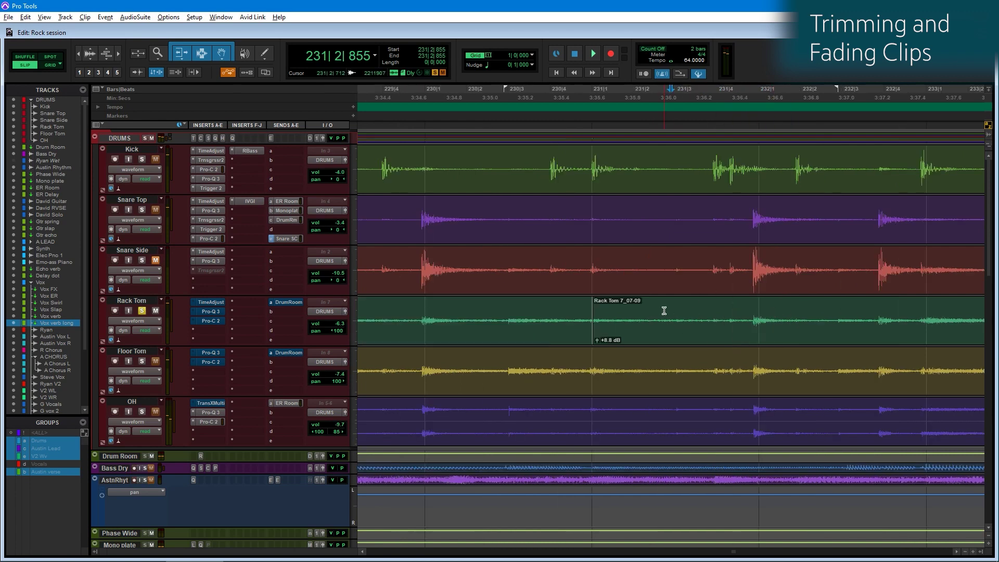
left_click_drag(695, 311, 480, 311)
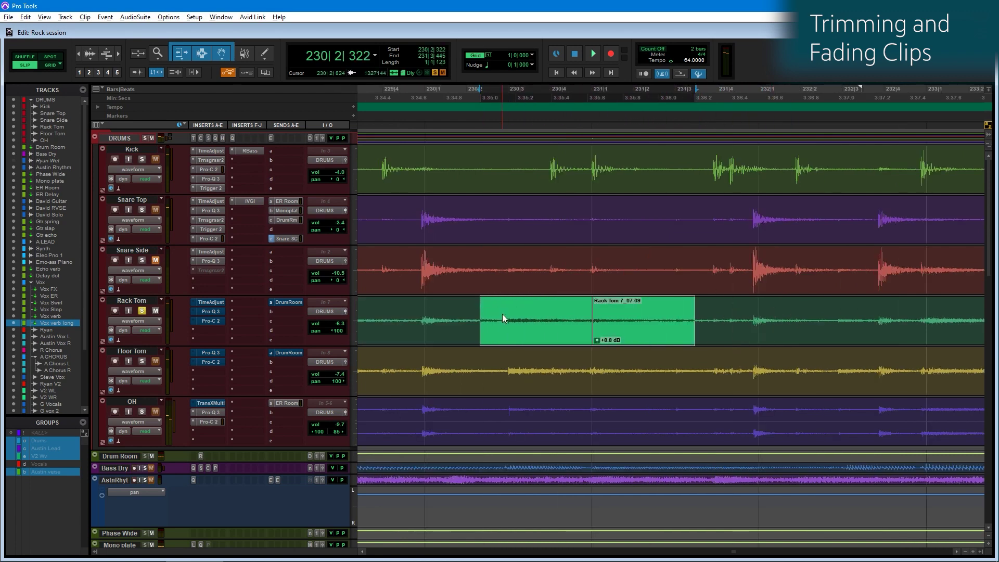
key("ctrl+f")
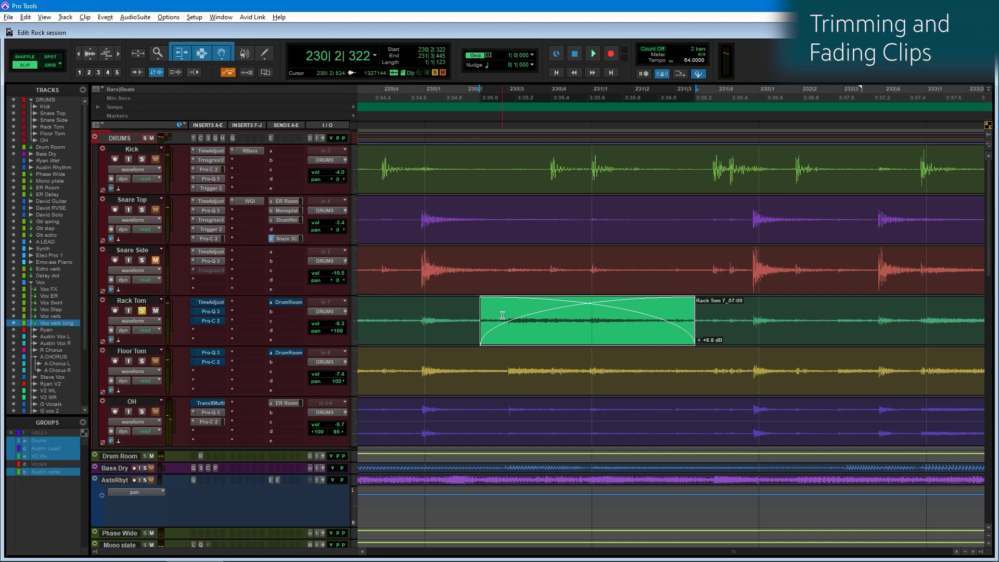
key("ctrl+[")
key("ctrl+[")
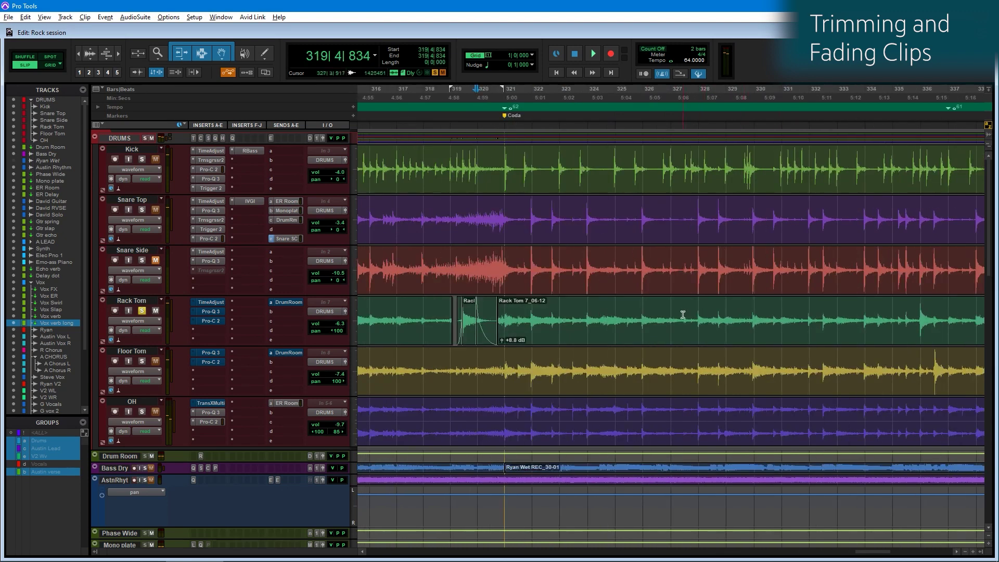
Jump to the Coda and play it, zooming in on the Rack Tom hits
left_click(529, 310)
key("space")
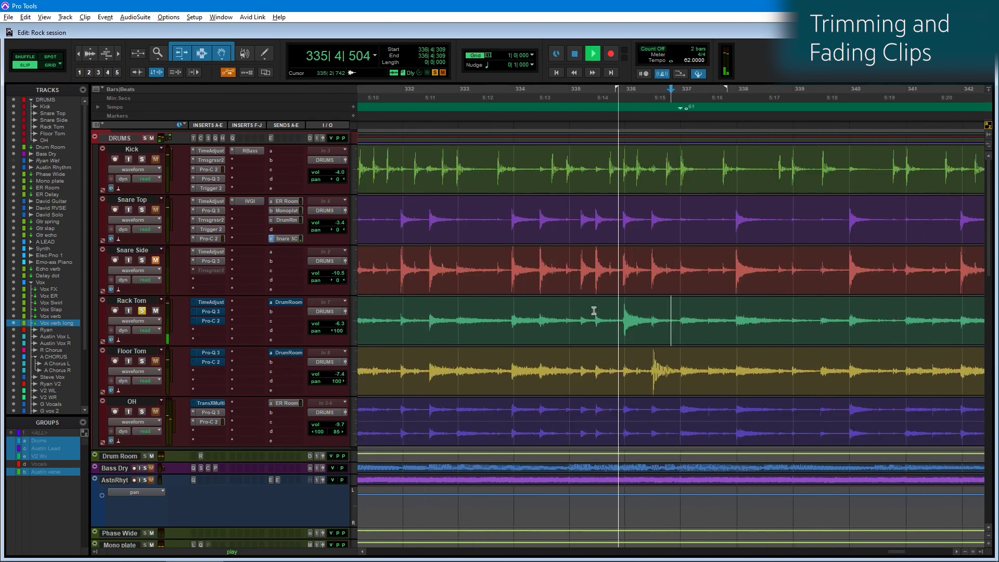
key("ctrl+]")
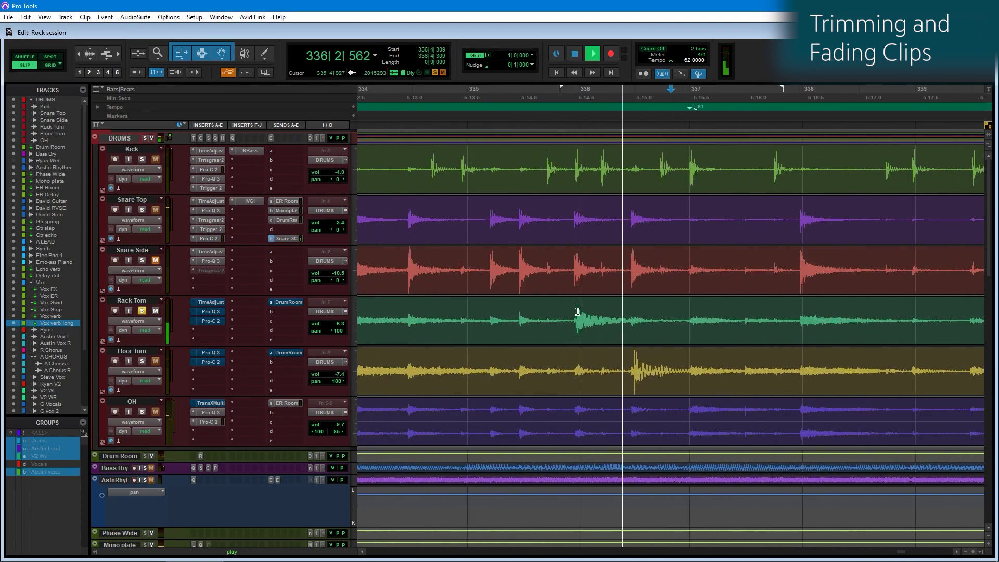
key("space")
Trim the first Rack Tom hit's start, add a fade-in, and split the clip after it
left_click(536, 323)
left_click(549, 312)
key("a")
left_click(571, 312)
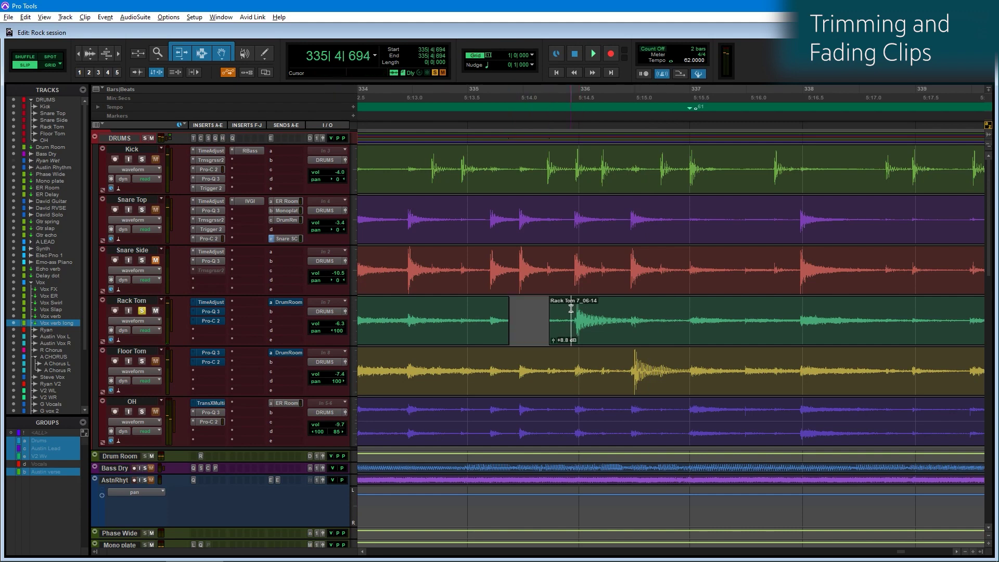
key("d")
left_click(699, 309)
left_click(711, 309)
key("b")
Find the next tom hit, trim the clip start before it, and add a short fade-in
left_click(625, 311)
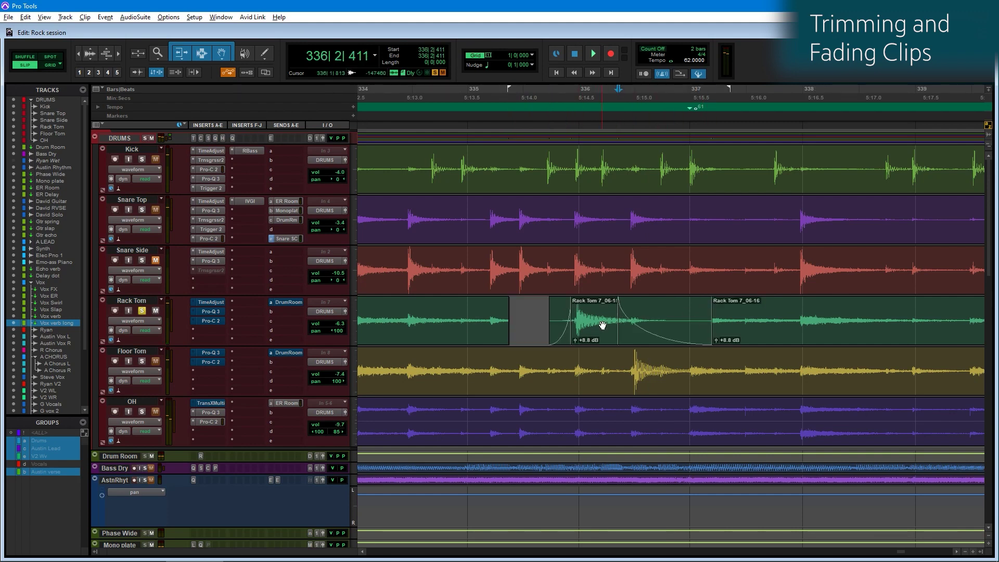
key("ctrl+[")
key("ctrl+[")
left_click(670, 315)
key("ctrl+]")
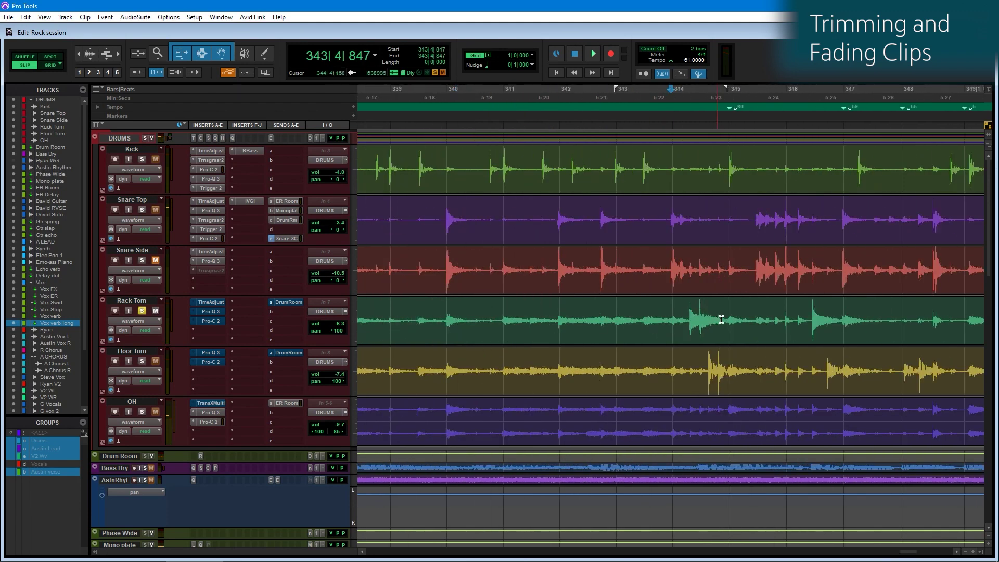
key("ctrl+]")
key("ctrl+]")
left_click(692, 312)
key("a")
left_click(740, 309)
key("d")
Play back the trimmed hit, then split after it and fade out its tail
key("ctrl+[")
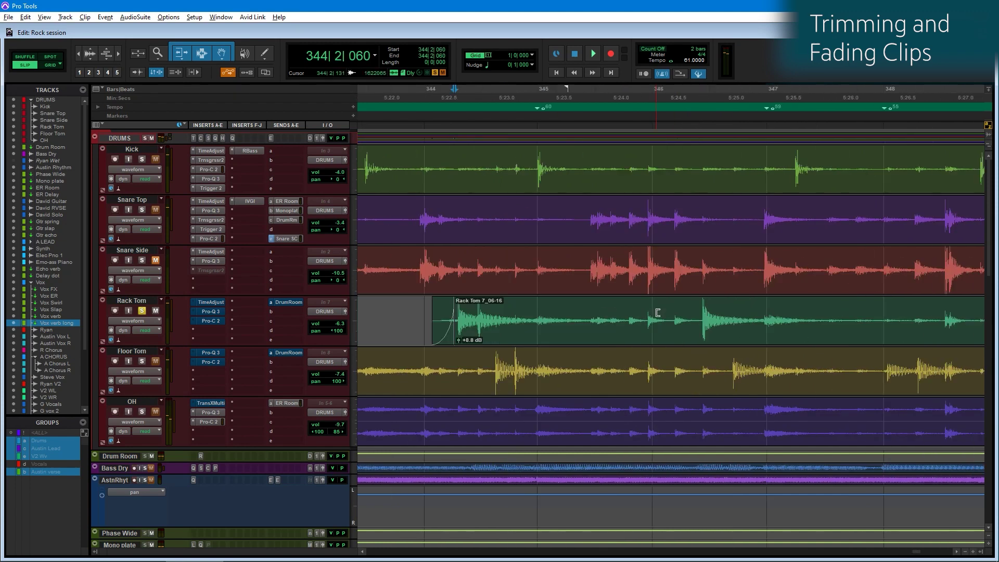
key("space")
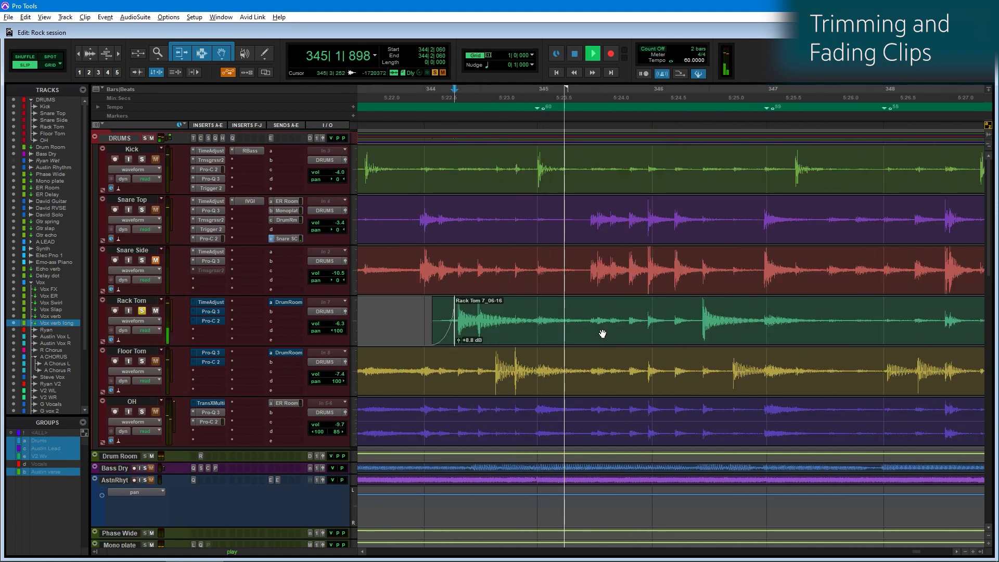
key("space")
left_click(635, 307)
key("b")
left_click(538, 308)
key("g")
Trim the following hit with a fade-in, split after it, and fade out clip 06-19's tail
left_click(685, 309)
key("a")
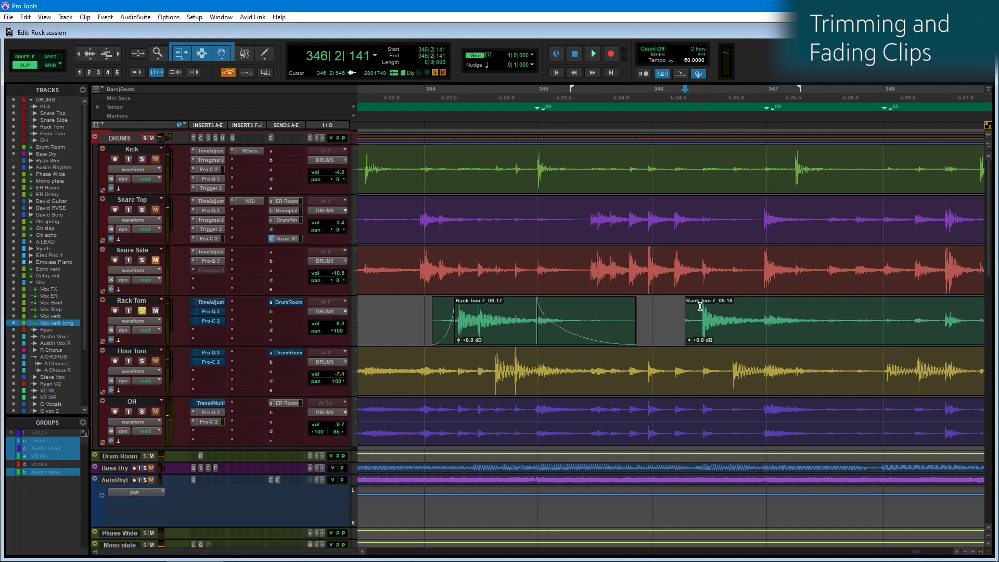
left_click(701, 312)
key("d")
scroll(632, 312, "right", 5)
left_click(581, 312)
key("b")
left_click(472, 312)
key("g")
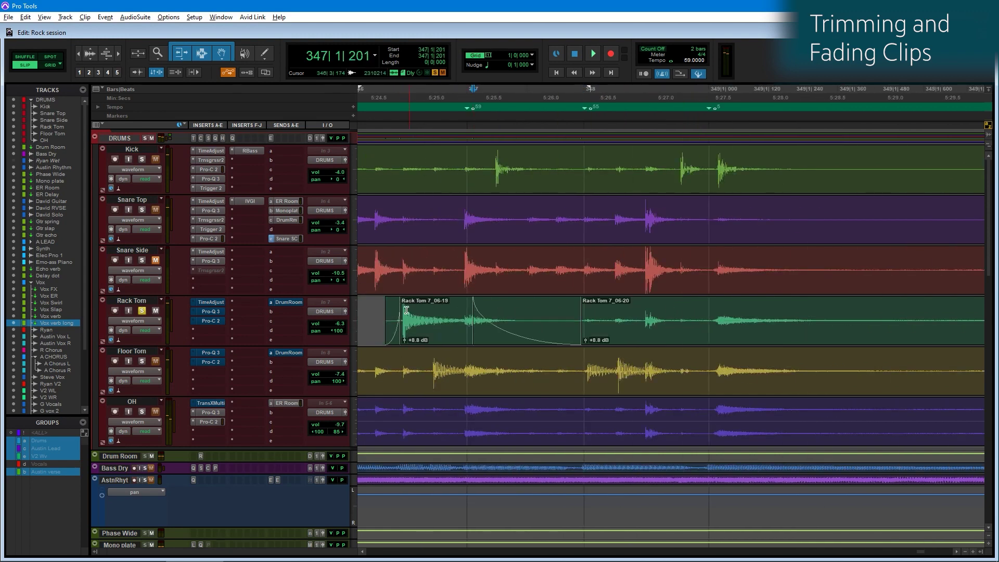
Play back the faded hit and shorten the tom clip's end, moving its fade earlier
left_click(385, 311)
key("space")
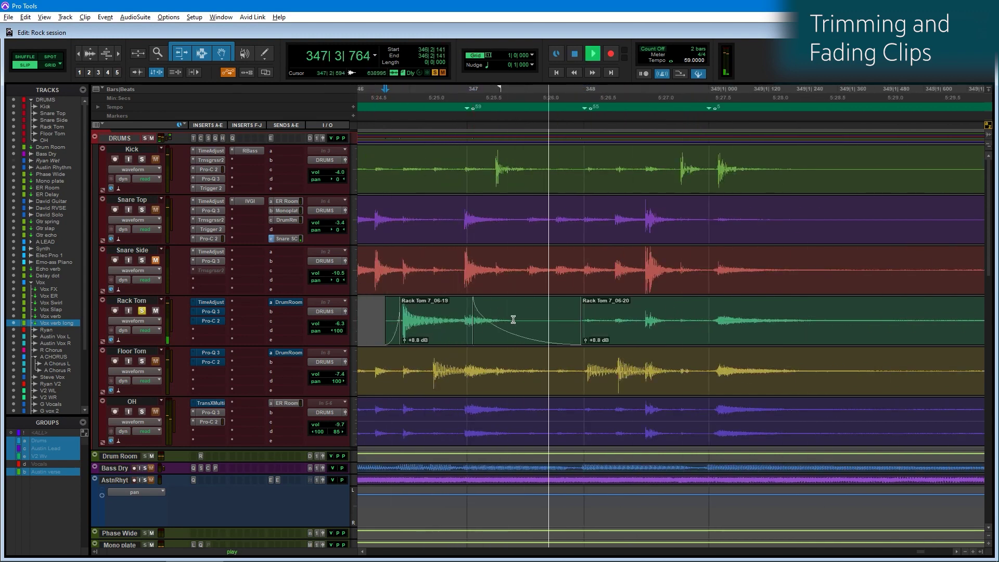
key("space")
left_click(526, 333)
left_click_drag(580, 322, 535, 330)
Audition and delete the leftover Rack Tom clip, then select the coda's Rack Tom clips
key("r")
left_click(656, 316)
key("space")
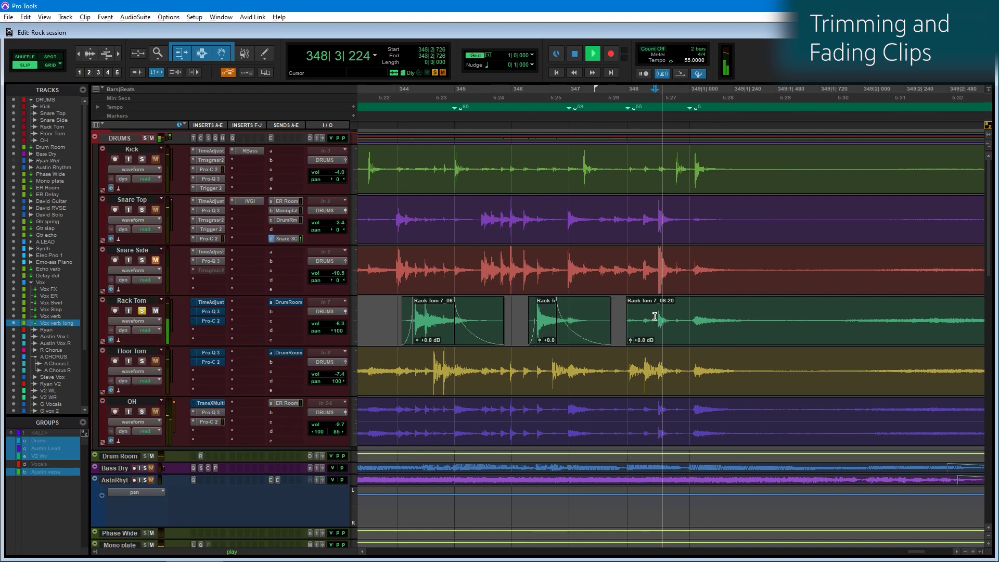
key("r")
key("r")
key("space")
left_click(702, 332)
key("Delete")
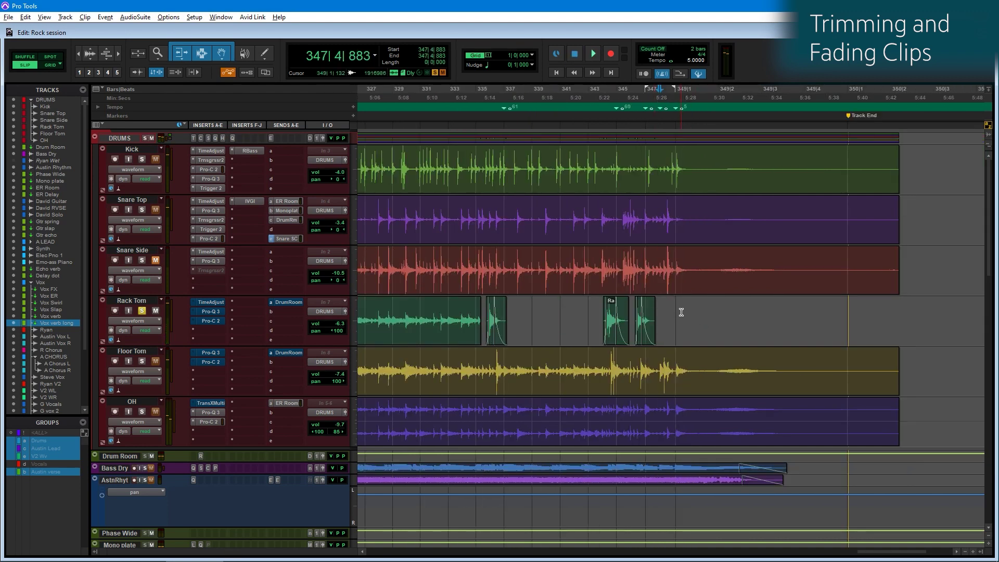
left_click_drag(681, 313, 474, 324)
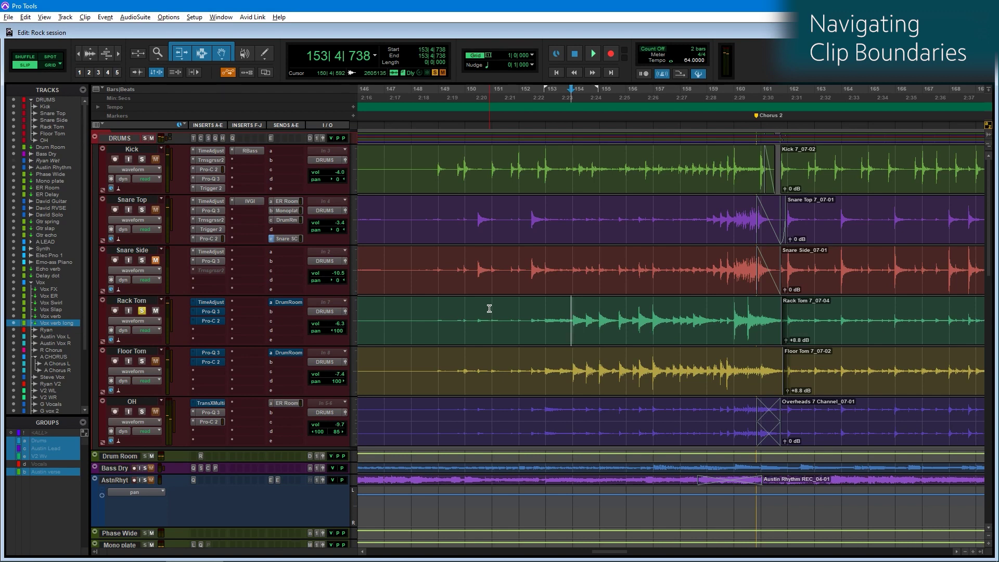
Step the insertion point with Tab through the Rack Tom clip boundaries and fade start
scroll(489, 308, "right", 3)
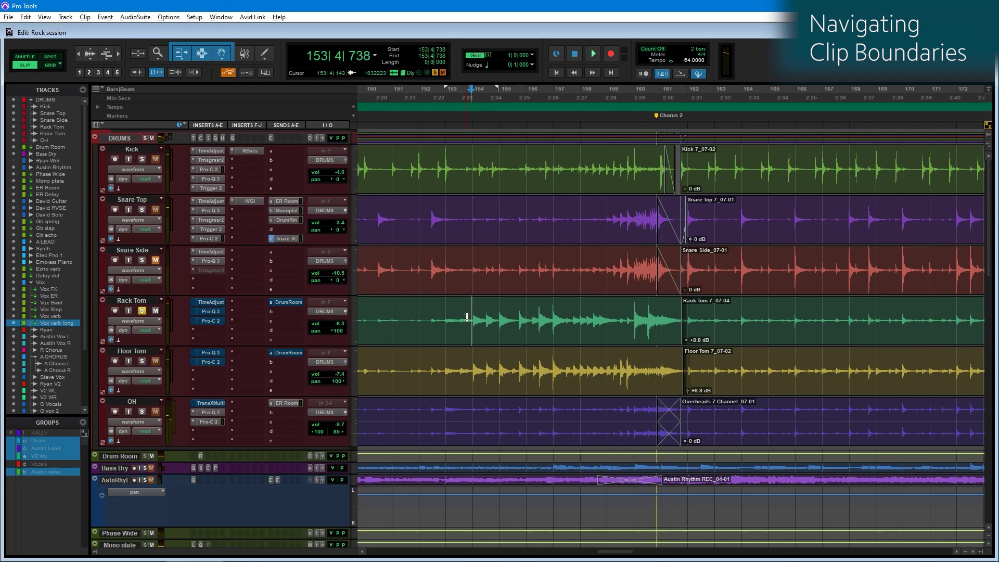
key("Tab")
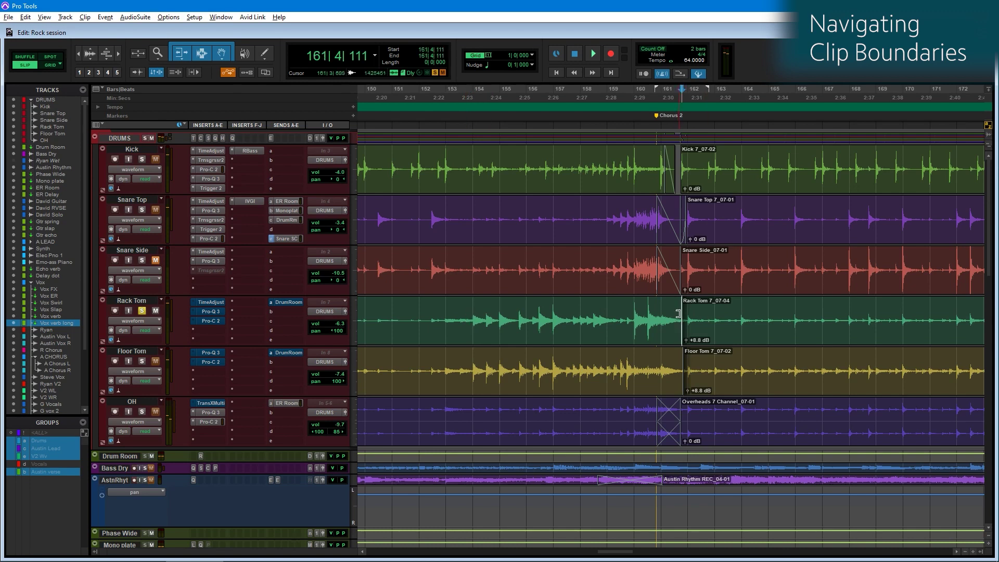
key("Tab")
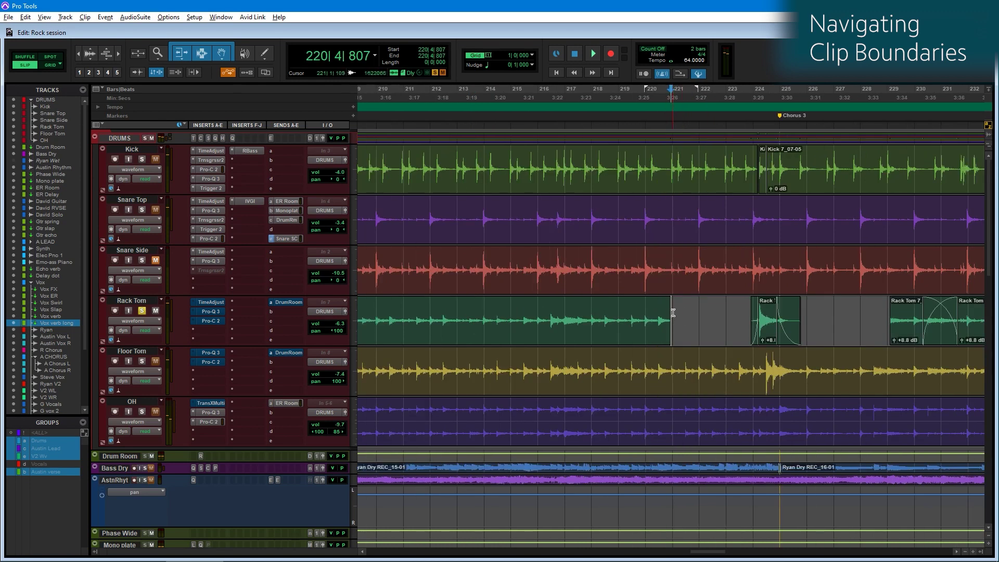
key("Tab")
key("ctrl+bracketright")
key("ctrl+bracketright")
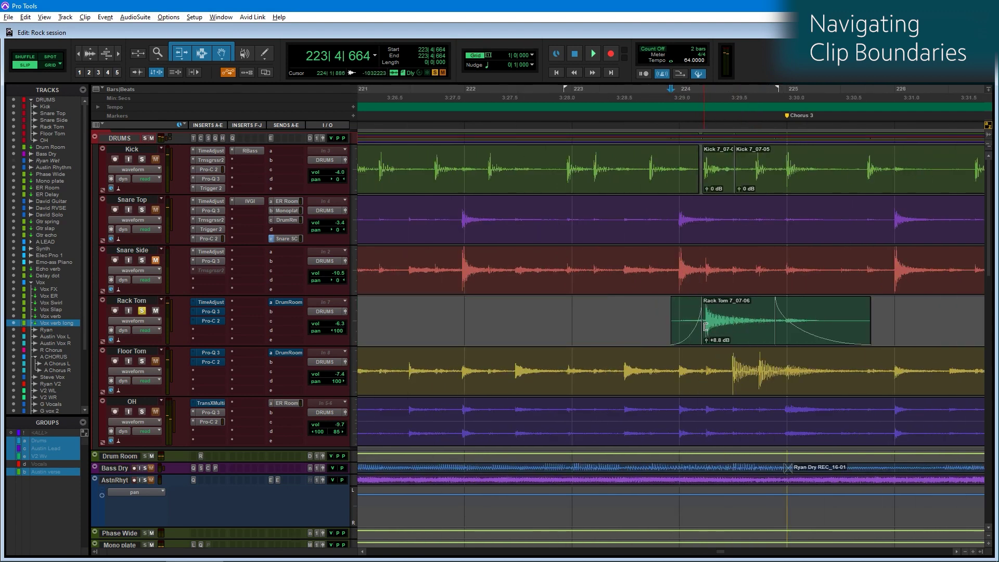
key("Tab")
key("Tab")
Turn on Tab to Transients and Tab through the tom hits around bars 198–209
left_click(137, 73)
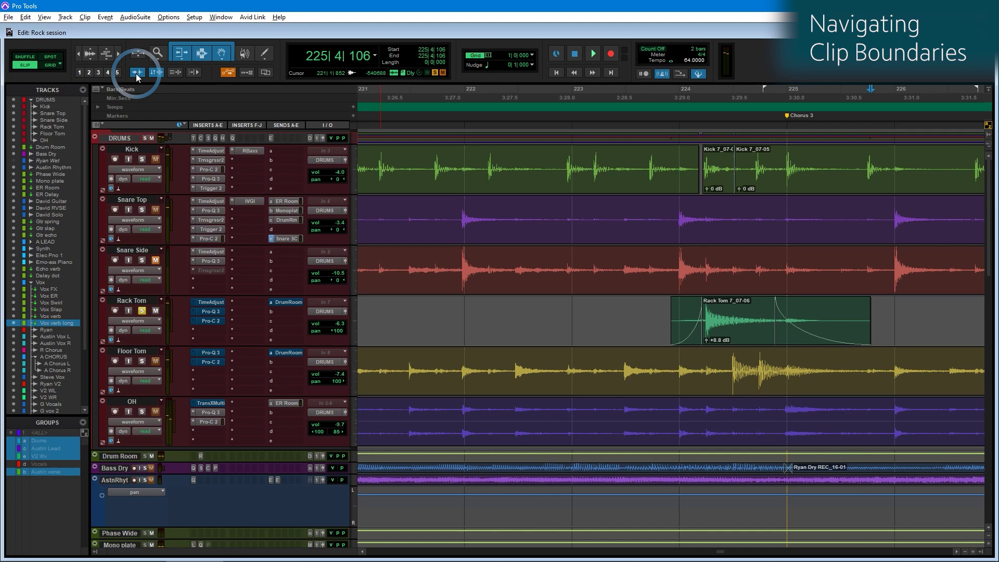
key("ctrl+bracketleft")
key("ctrl+bracketleft")
key("ctrl+bracketleft")
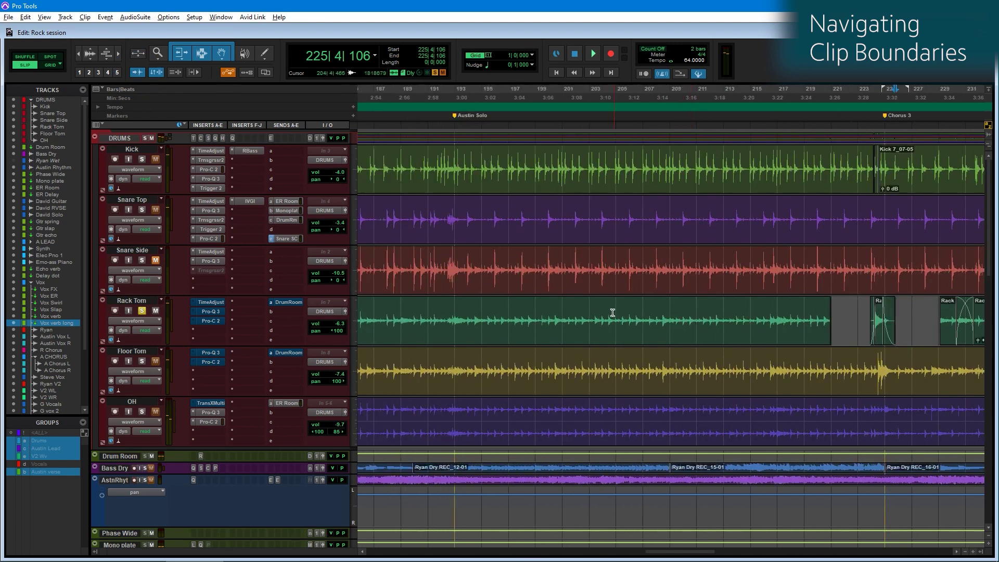
left_click(598, 328)
key("ctrl+bracketright")
key("ctrl+bracketright")
left_click(617, 311)
key("Tab")
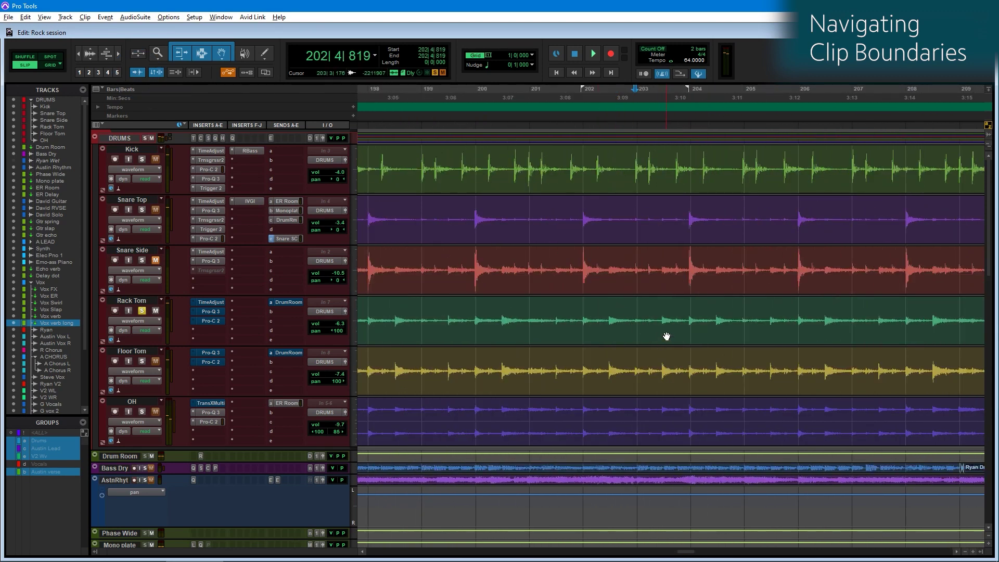
key("Tab")
Turn transient jumps off, Tab to the next clip boundary, and zoom out to the whole song
key("ctrl+super+Tab")
key("Tab")
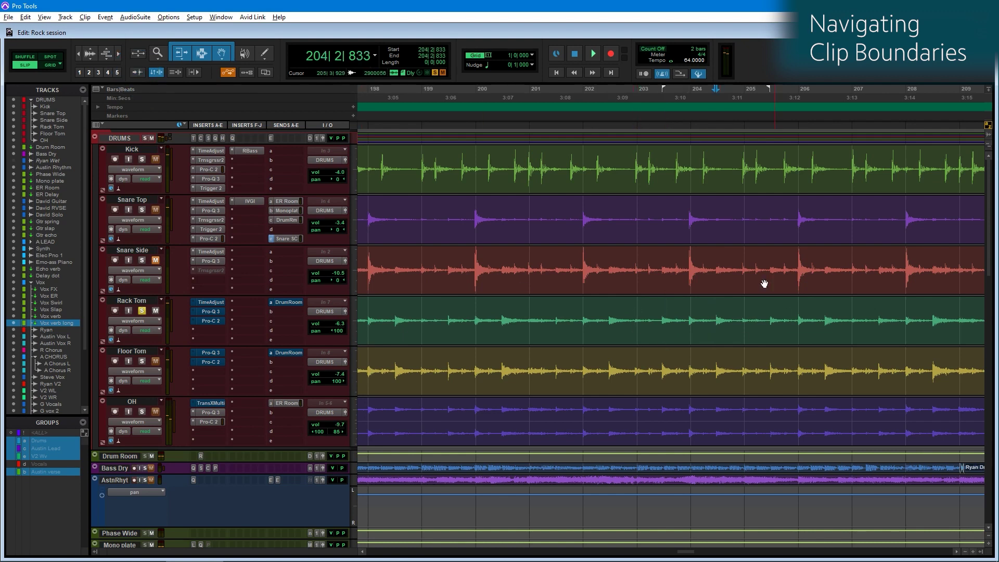
key("ctrl+bracketleft")
key("ctrl+bracketleft")
key("ctrl+bracketleft")
key("ctrl+bracketleft")
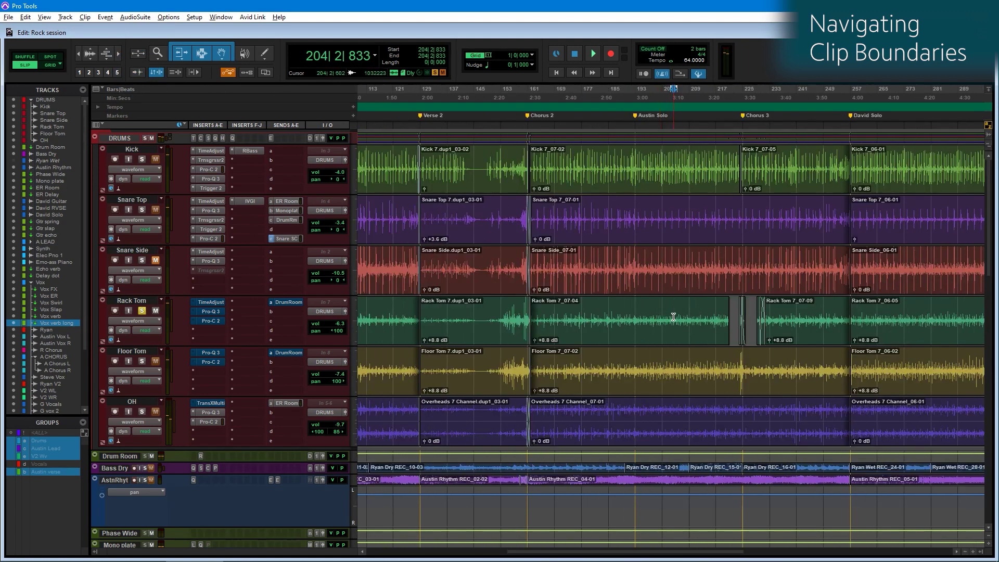
Tab forward through the Rack Tom boundaries, zoomed in, until the insertion point reaches 225|4|106
key("Tab")
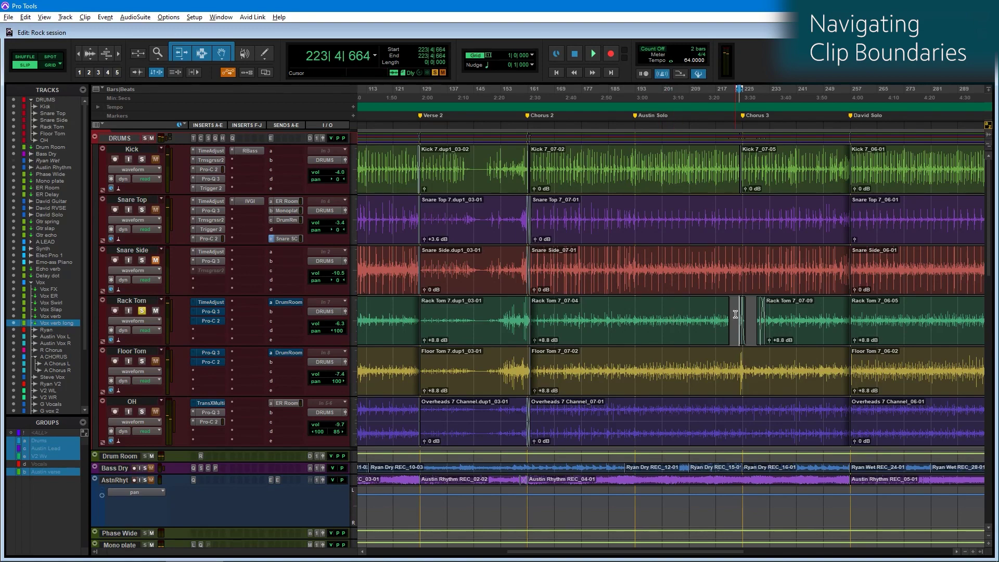
key("ctrl+bracketright")
key("ctrl+bracketright")
key("ctrl+bracketright")
key("ctrl+bracketright")
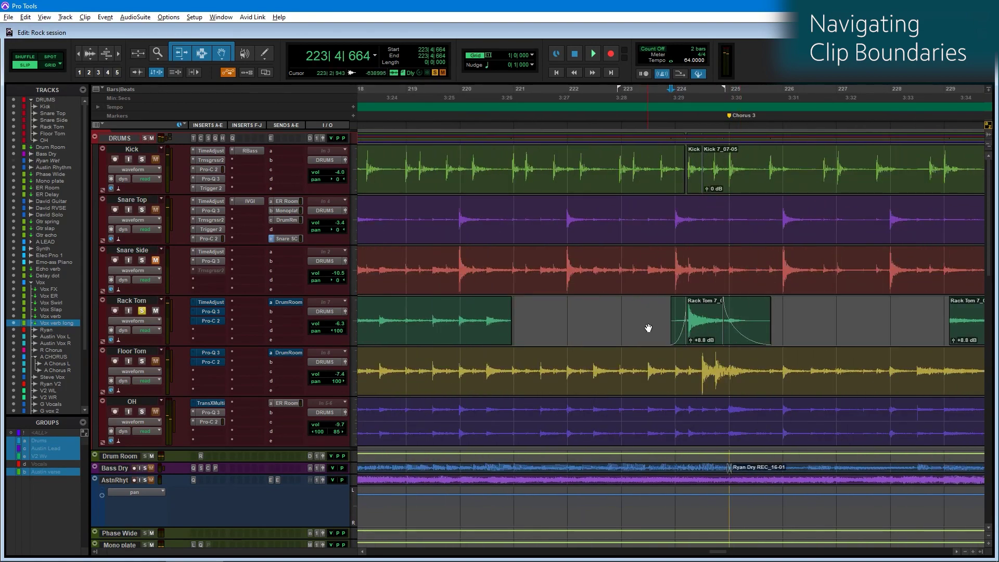
key("Tab")
key("Tab")
key("Tab")
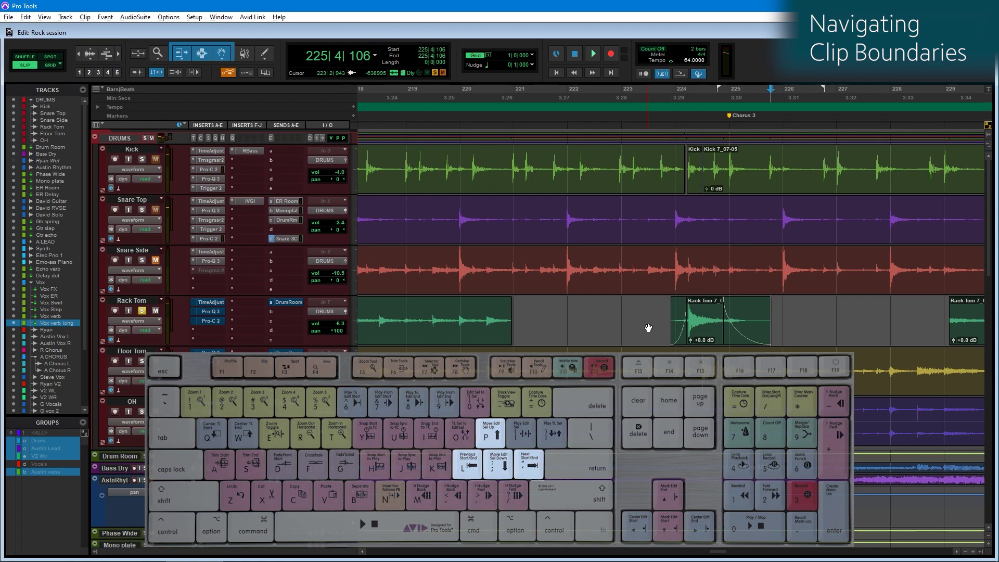
Move back three clip boundaries with L, then forward two with apostrophe
key("l")
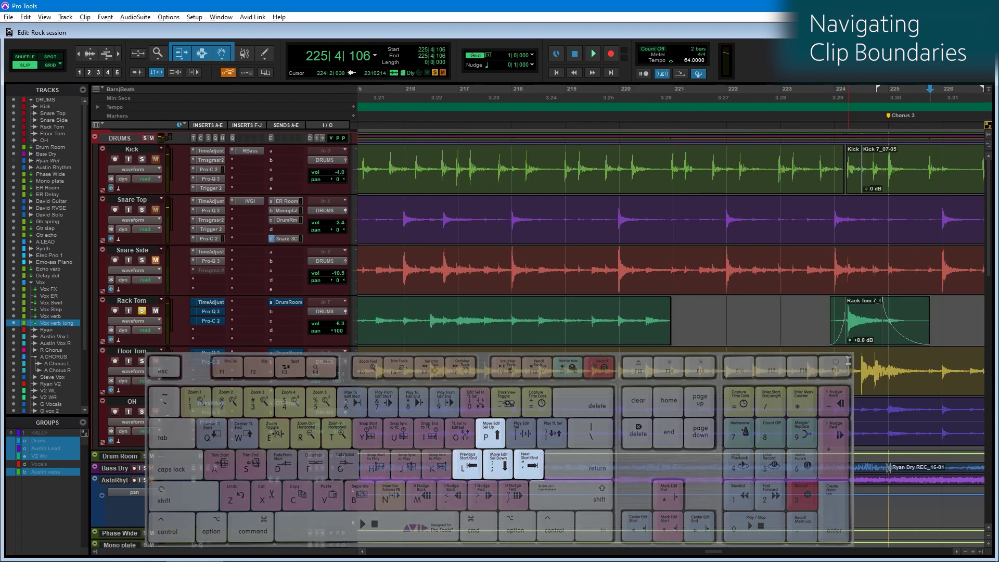
key("l")
key("l")
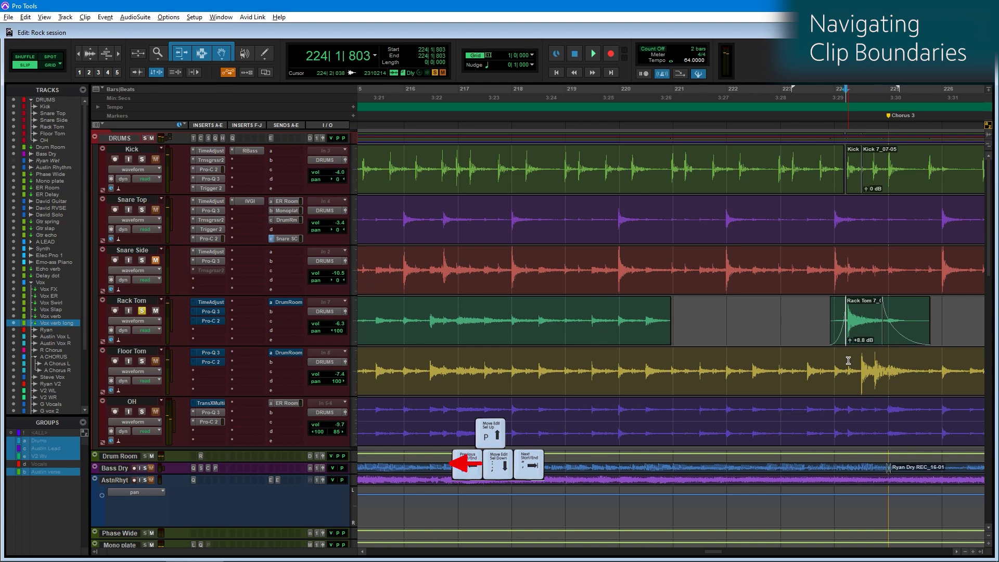
key("l")
key("apostrophe")
key("apostrophe")
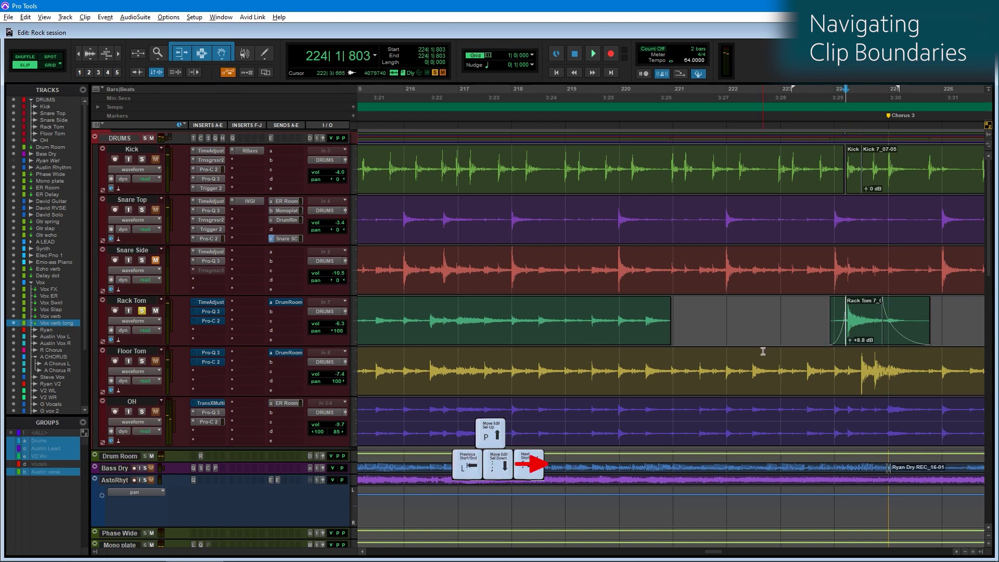
key("apostrophe")
key("apostrophe")
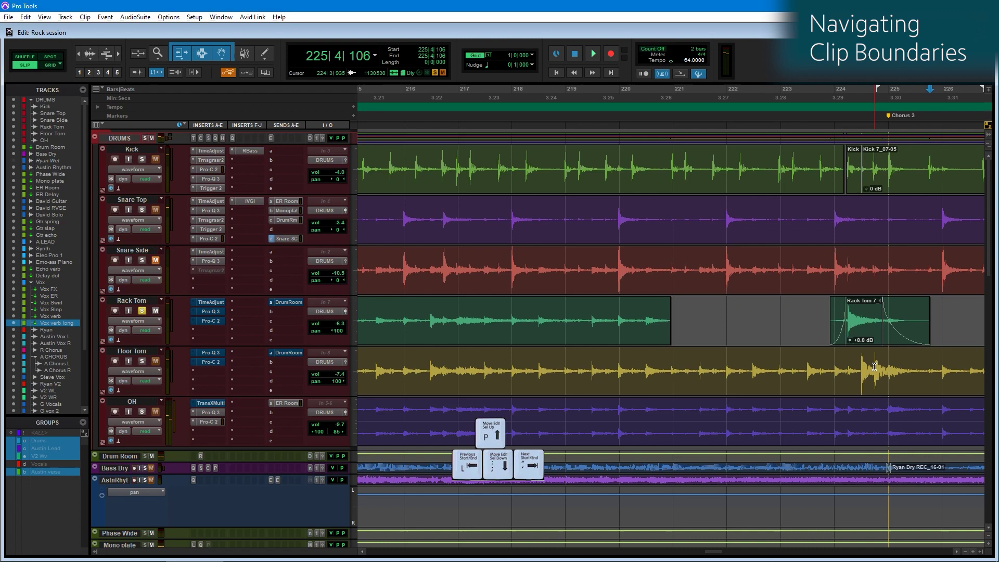
Move the edit point up and back down a track, then Tab on to the next crossfade at 224|2|382
key("p")
key("p")
key("p")
key("semicolon")
key("semicolon")
key("semicolon")
key("Tab")
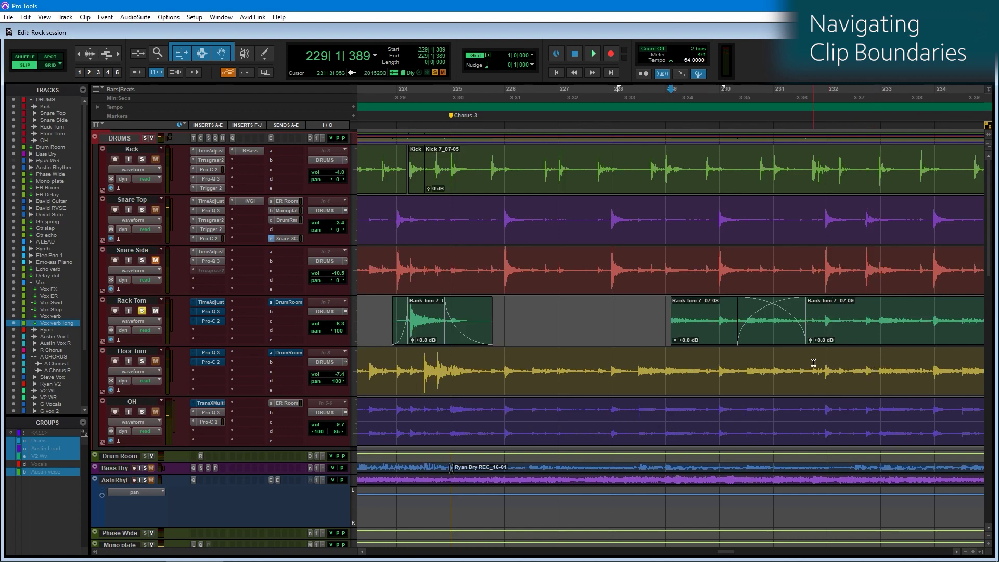
key("Tab")
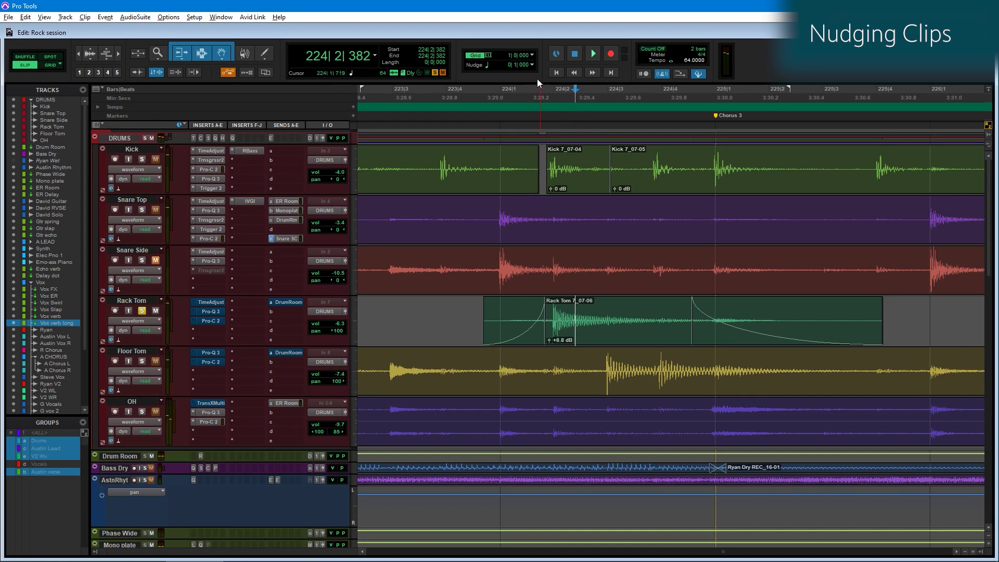
Set the nudge amount to 10 msec in Min:Secs units
left_click(531, 65)
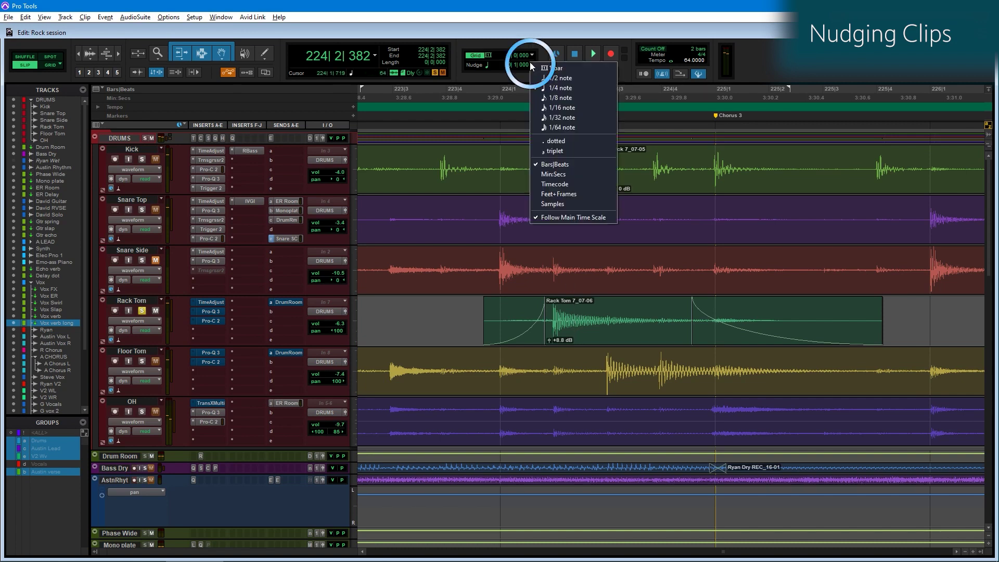
left_click(555, 175)
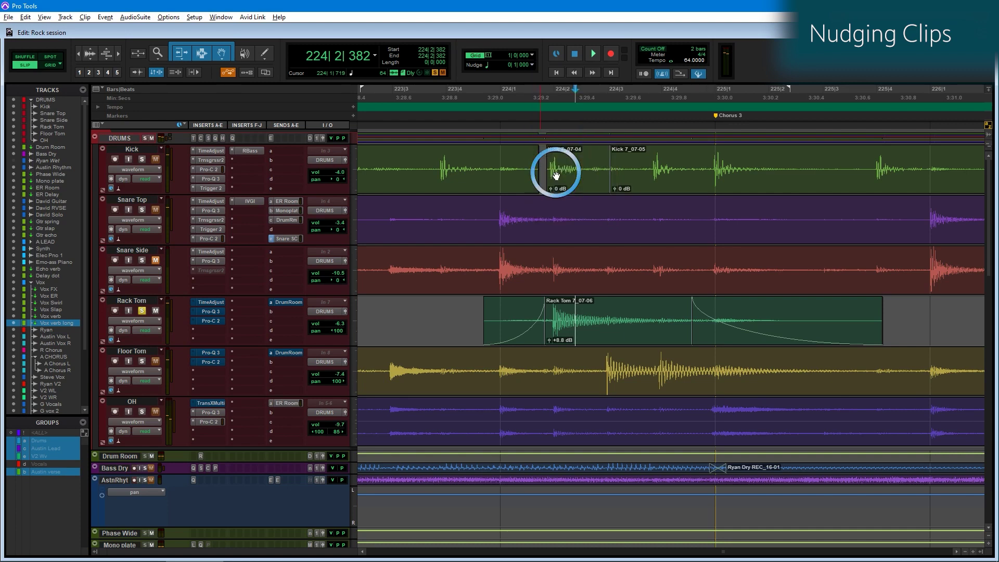
left_click(531, 63)
left_click(553, 97)
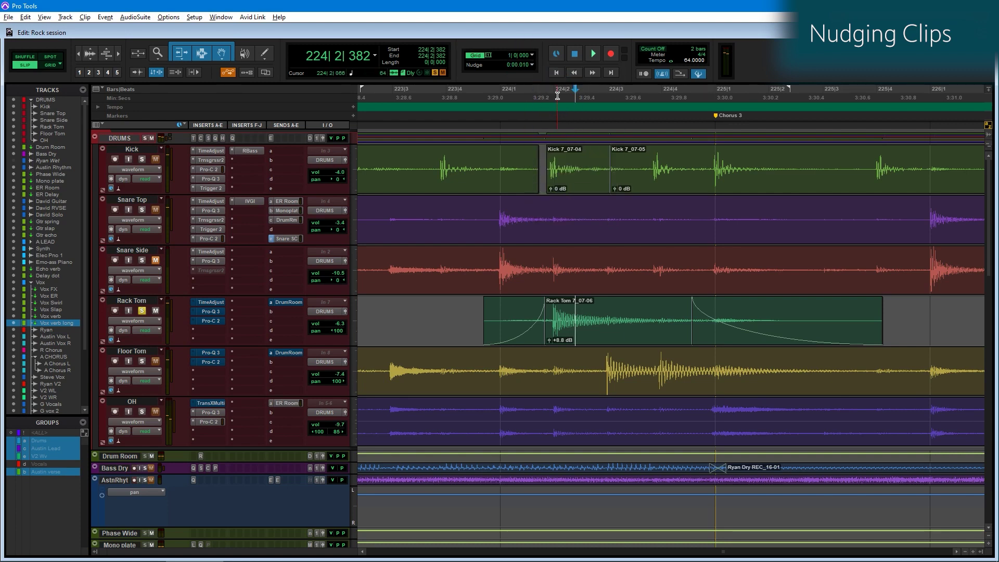
Select the Rack Tom 7_07-06 clip and nudge it earlier and later with keypad minus/plus
left_click(603, 328)
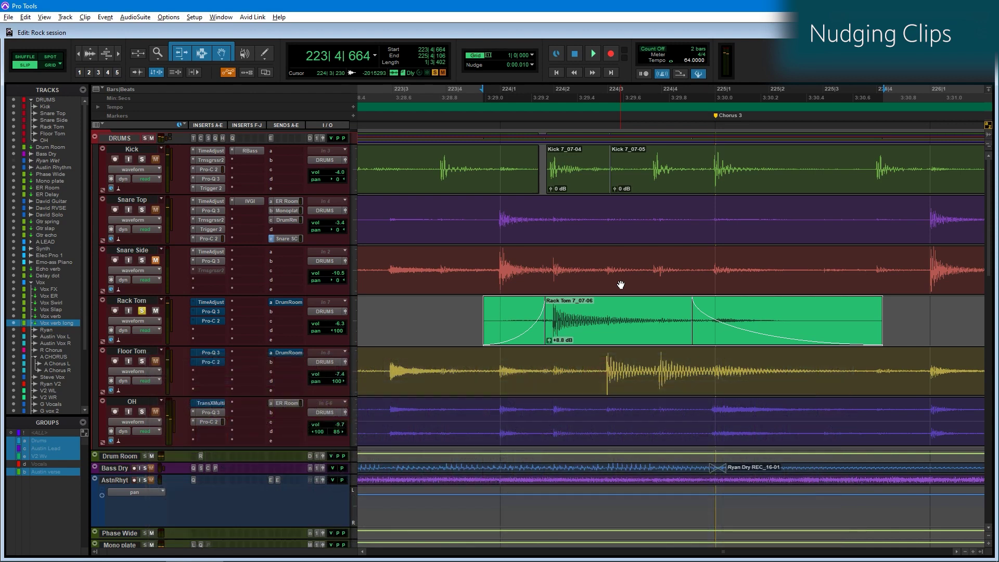
key("KP_Subtract")
key("KP_Subtract")
key("KP_Subtract")
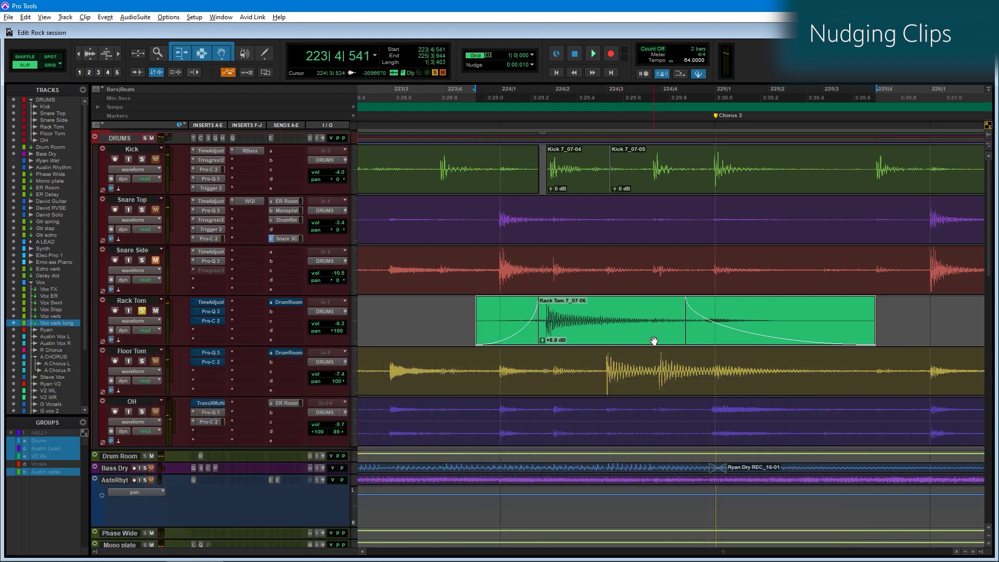
key("KP_Subtract")
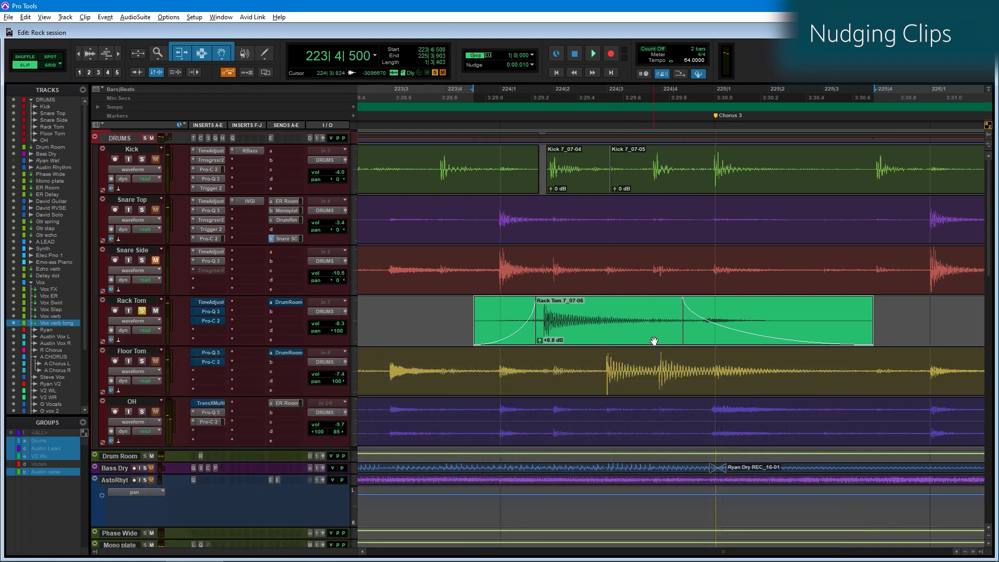
key("KP_Add")
key("KP_Add")
key("KP_Add")
key("KP_Add")
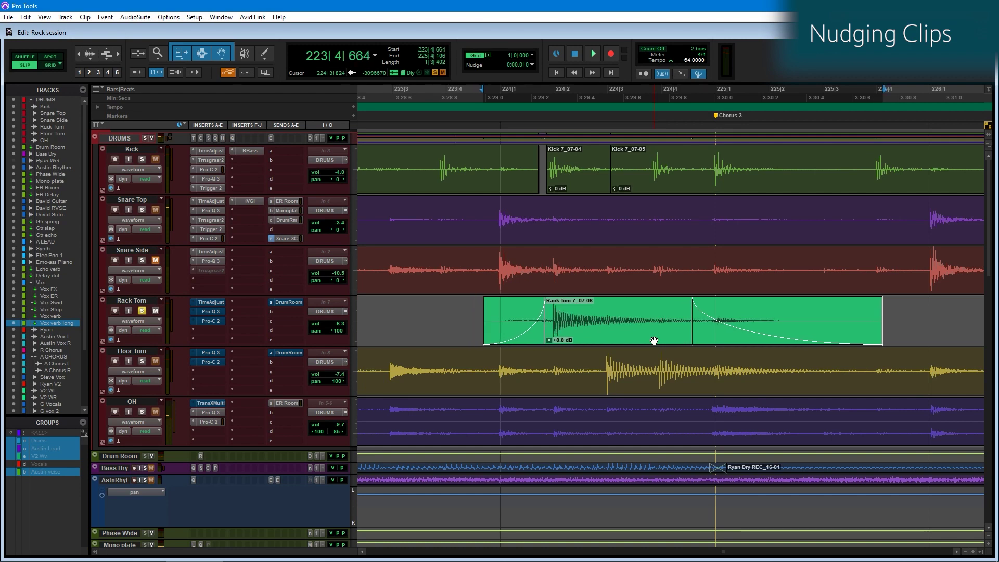
key("KP_Add")
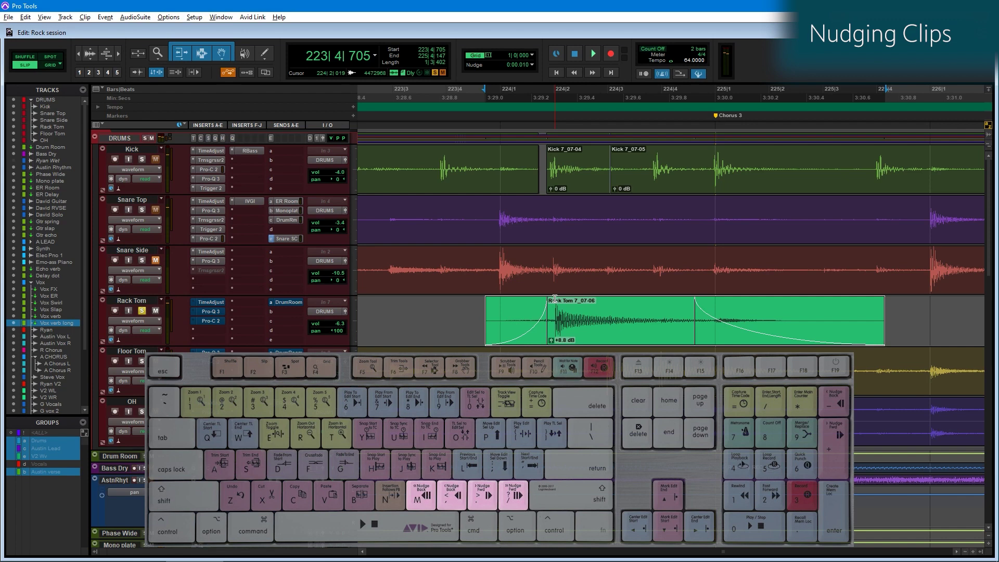
Nudge Rack Tom 7_07-06 with comma and period until it starts at 224|1|155, then zoom out
key("comma")
key("comma")
key("comma")
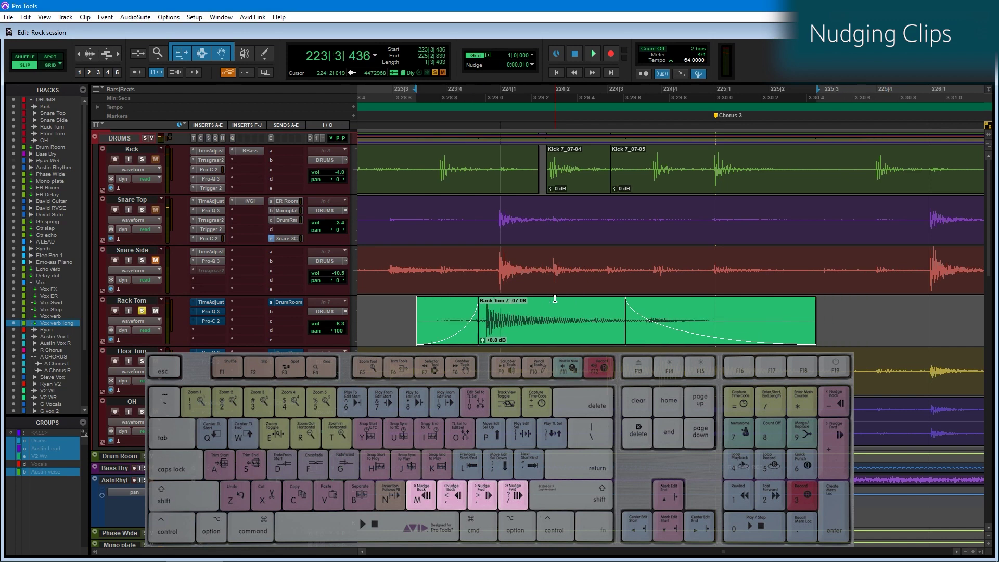
key("period")
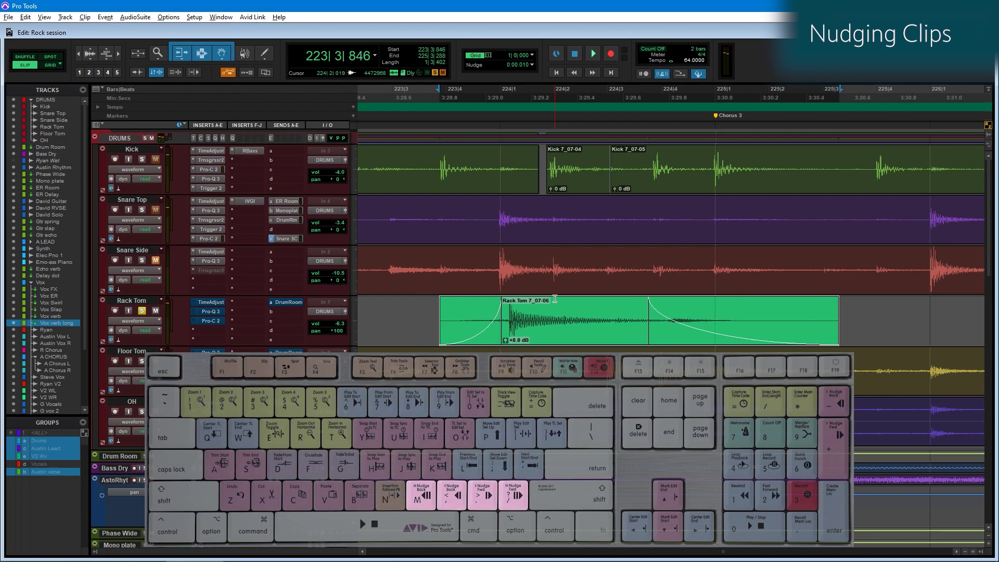
key("period")
key("period")
key("period")
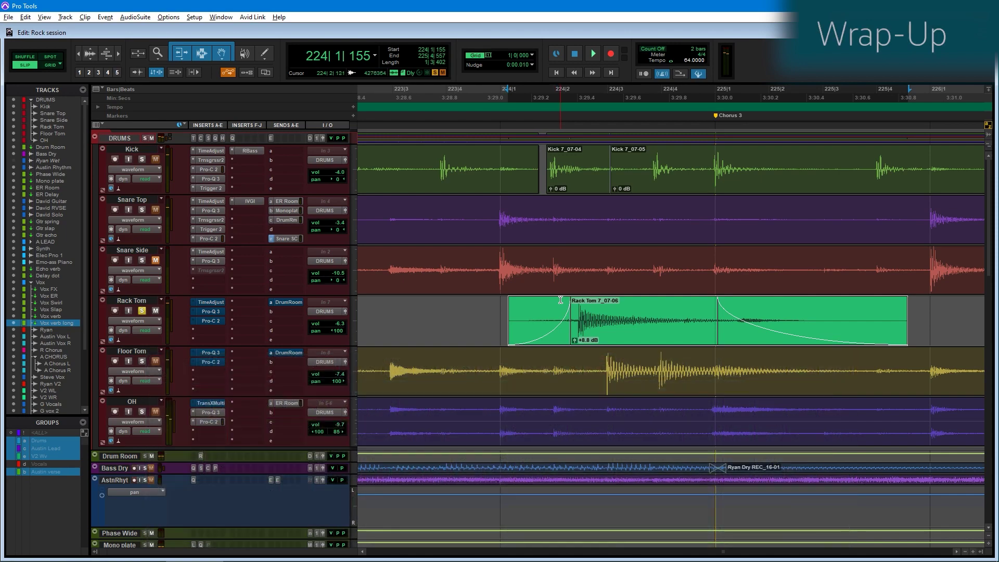
key("ctrl+bracketleft")
key("ctrl+bracketleft")
key("ctrl+bracketleft")
key("ctrl+bracketleft")
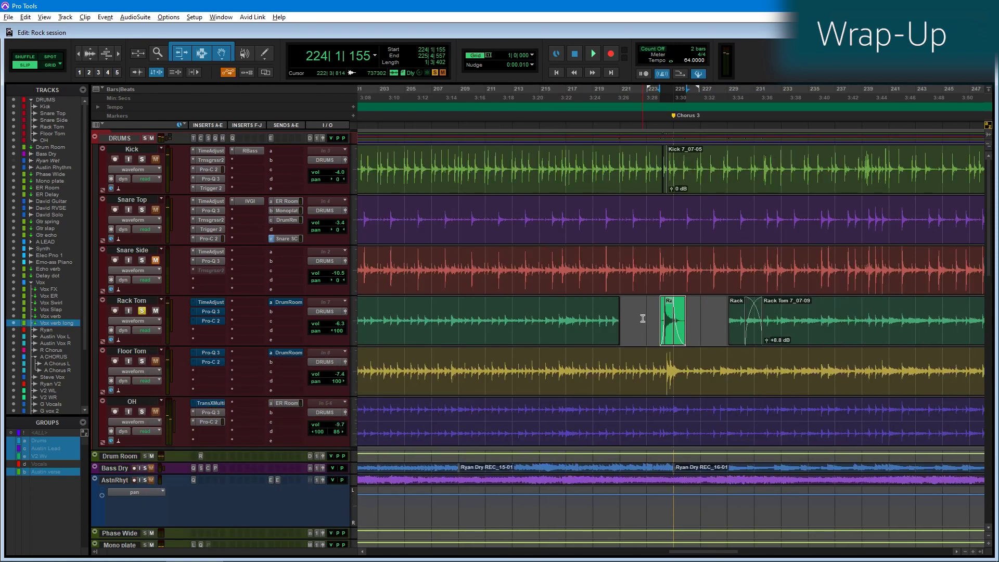
Open the Pro Tools Shortcuts Guide from Help and scroll to the page 6 Commands Keyboard Focus section
left_click(280, 17)
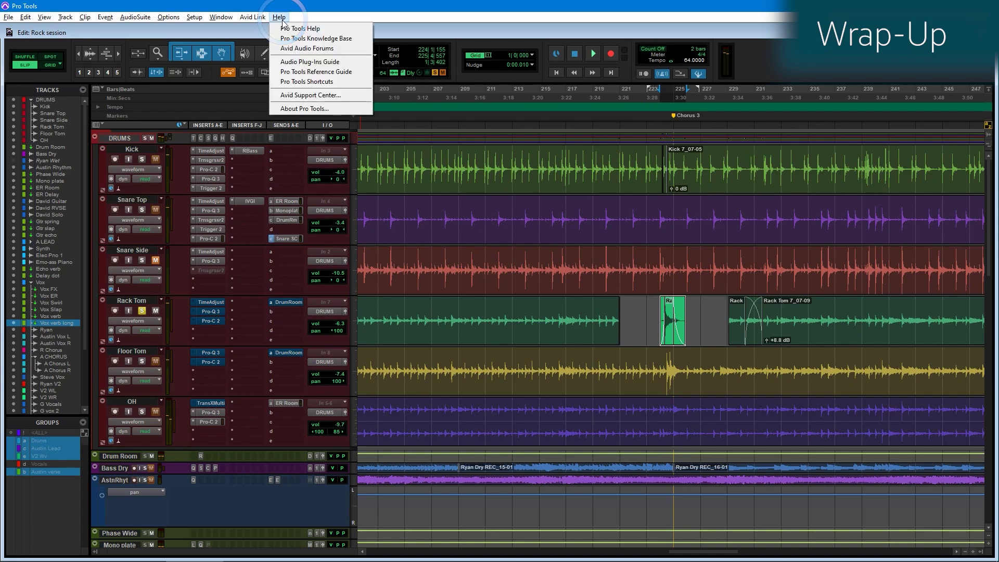
left_click(328, 82)
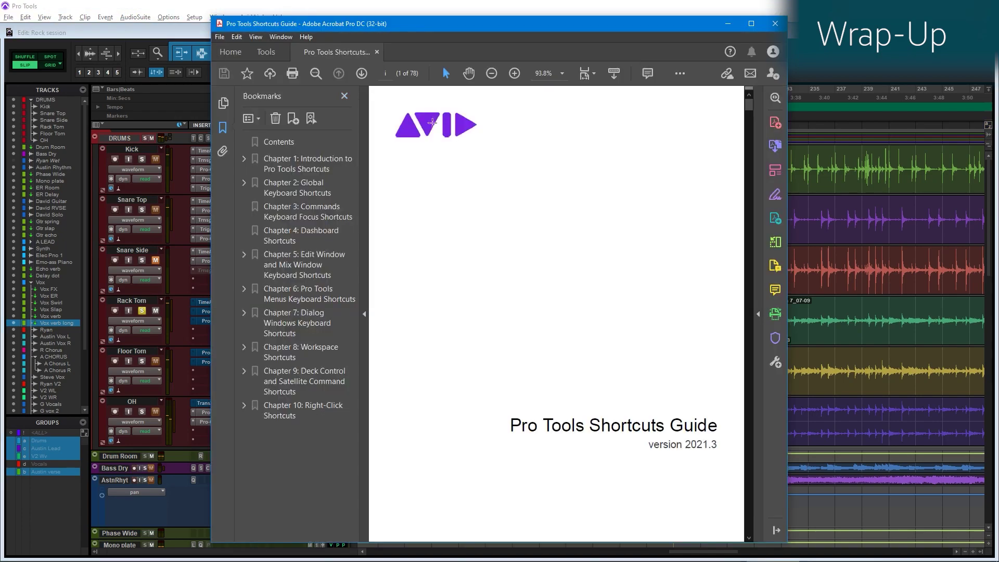
left_click_drag(749, 102, 748, 162)
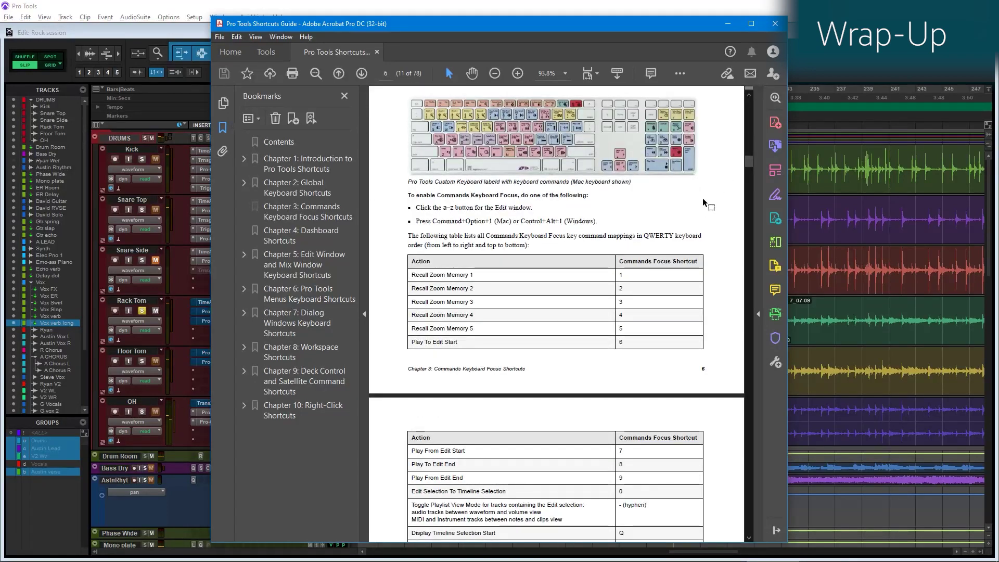
scroll(724, 294, "down", 5)
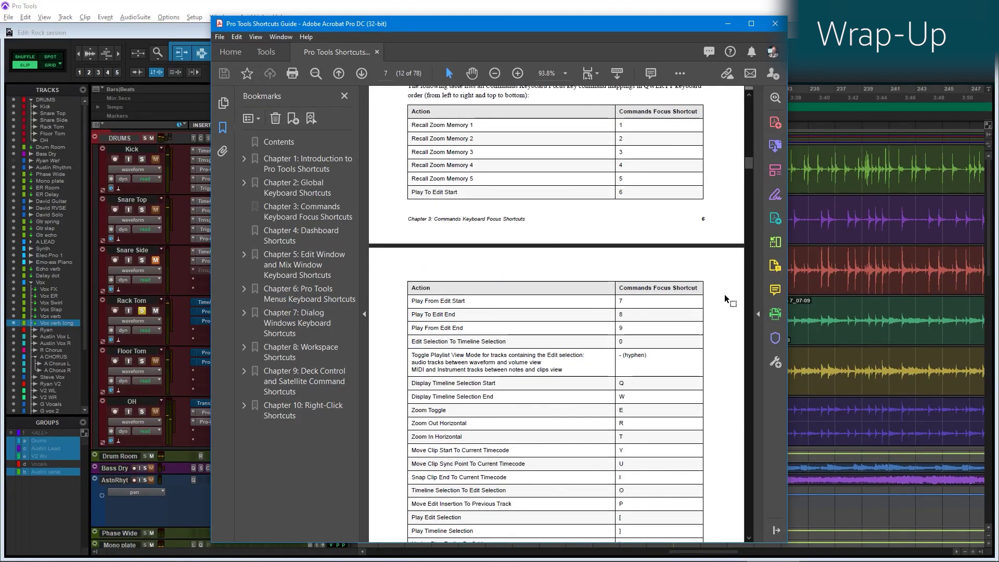
scroll(726, 299, "down", 6)
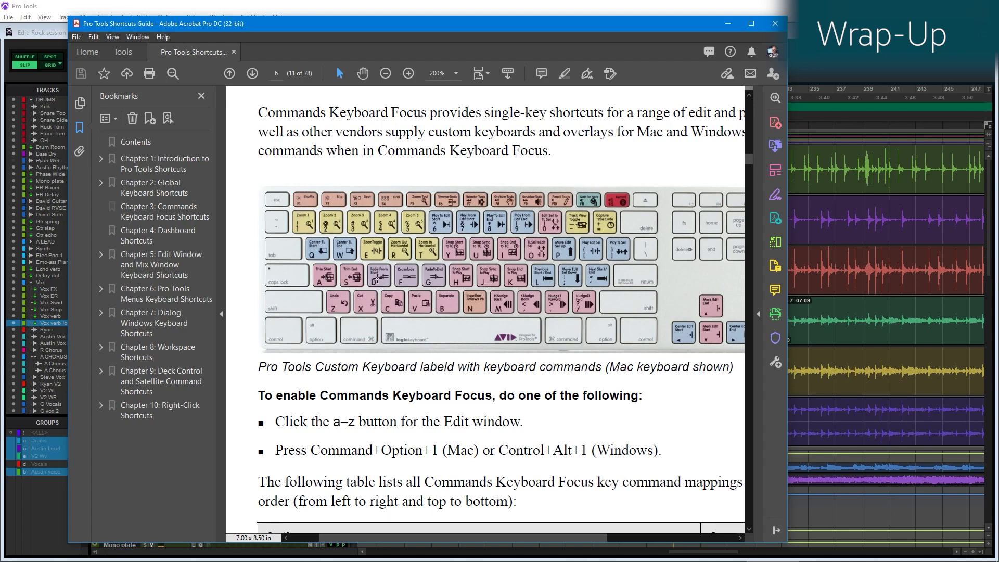
Zoom in to 400% on the keyboard diagram and back, then fit the Chapter 3 page to the window width
scroll(378, 277, "up", 2)
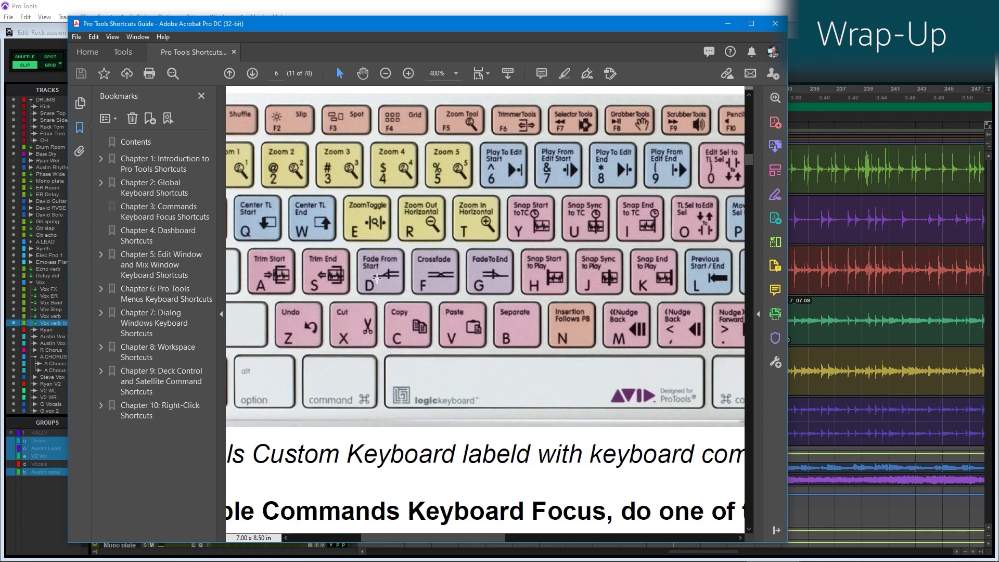
scroll(354, 246, "down", 2)
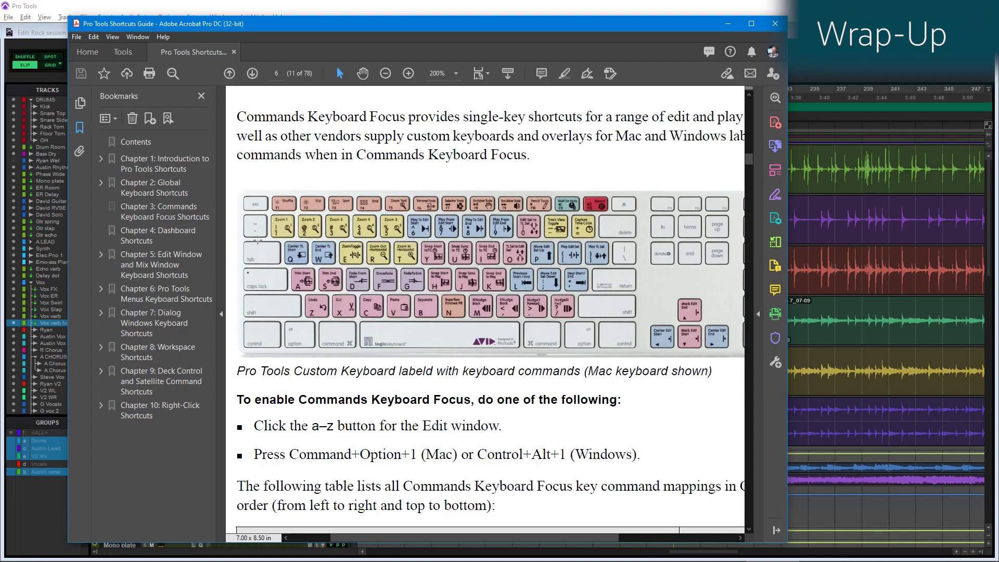
scroll(333, 257, "up", 2)
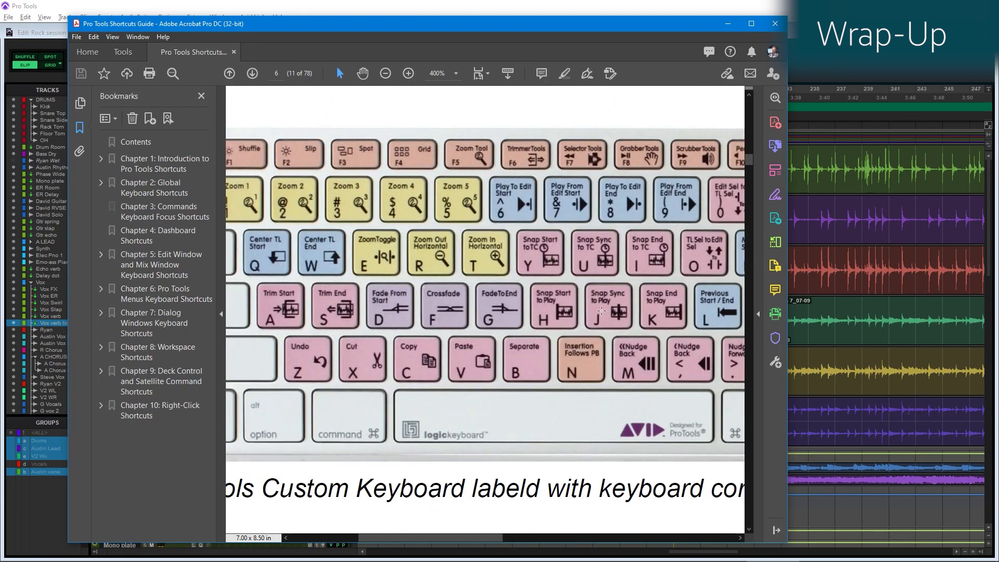
key("ctrl+2")
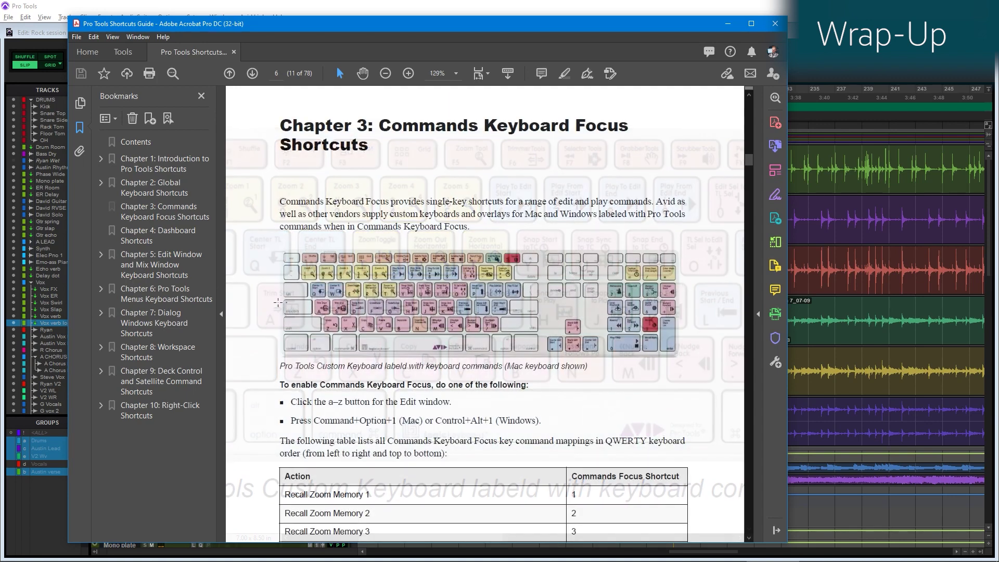